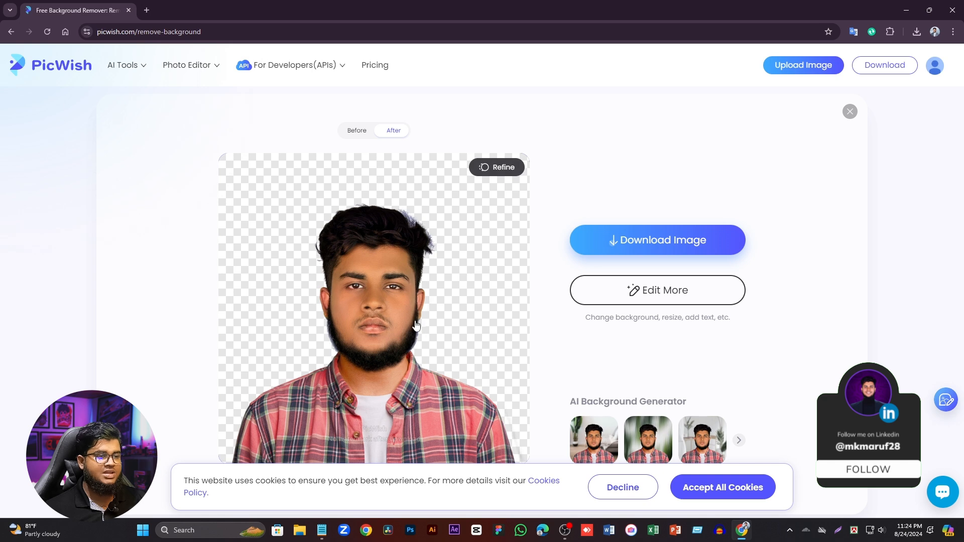
Step: In Jitter, create a new file from the drafts page and set the scene size to 360 × 360
{"action": "mouse_move", "coordinate": [688, 251]}
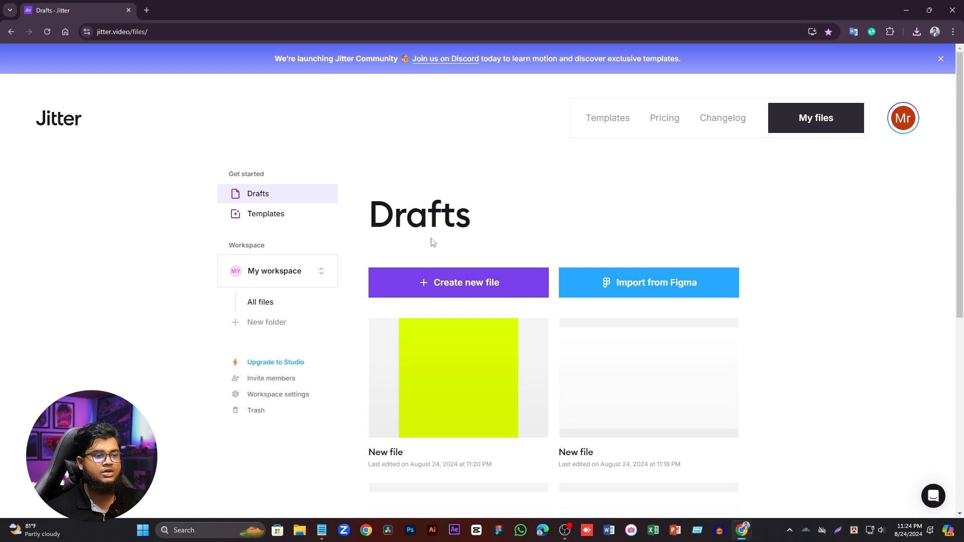
{"action": "left_click", "coordinate": [480, 290]}
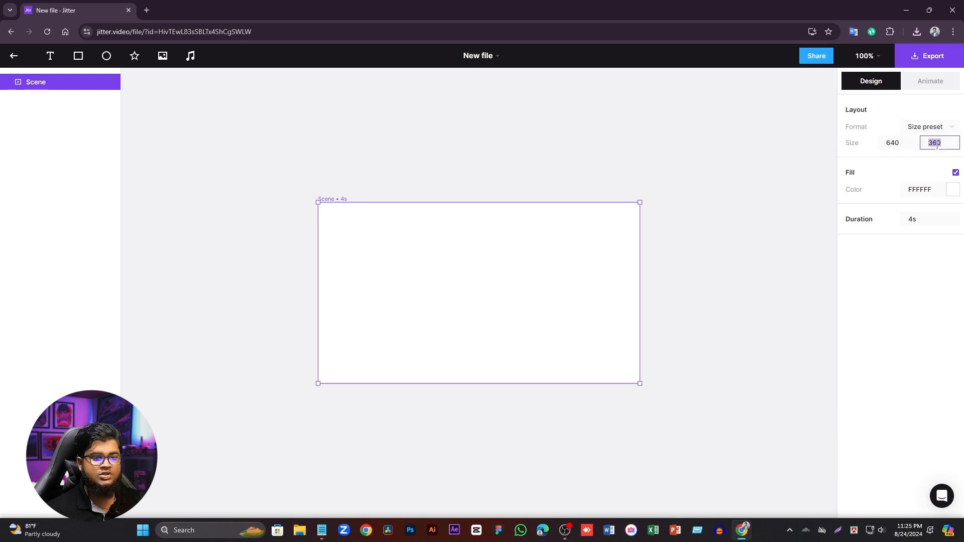
{"action": "left_click", "coordinate": [892, 143]}
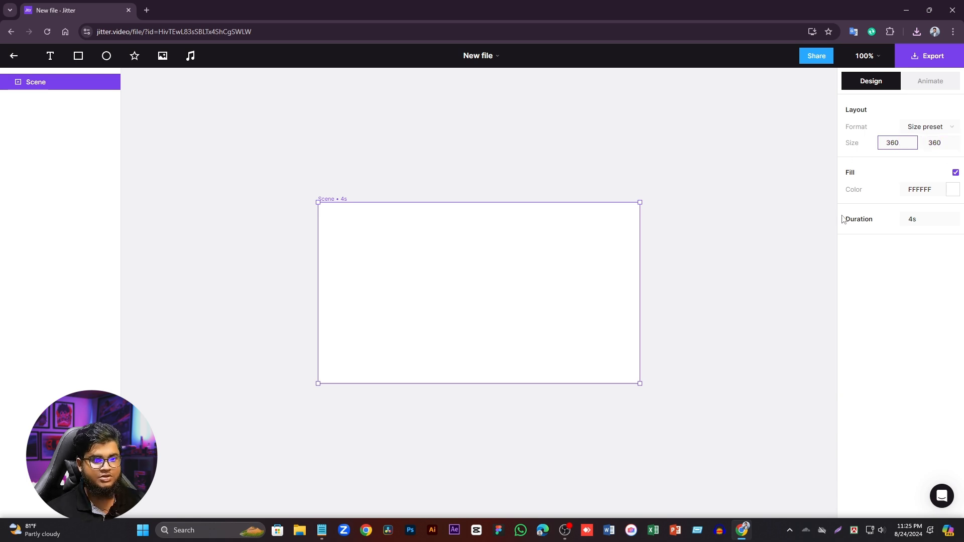
{"action": "type", "text": "360"}
{"action": "key", "text": "Return"}
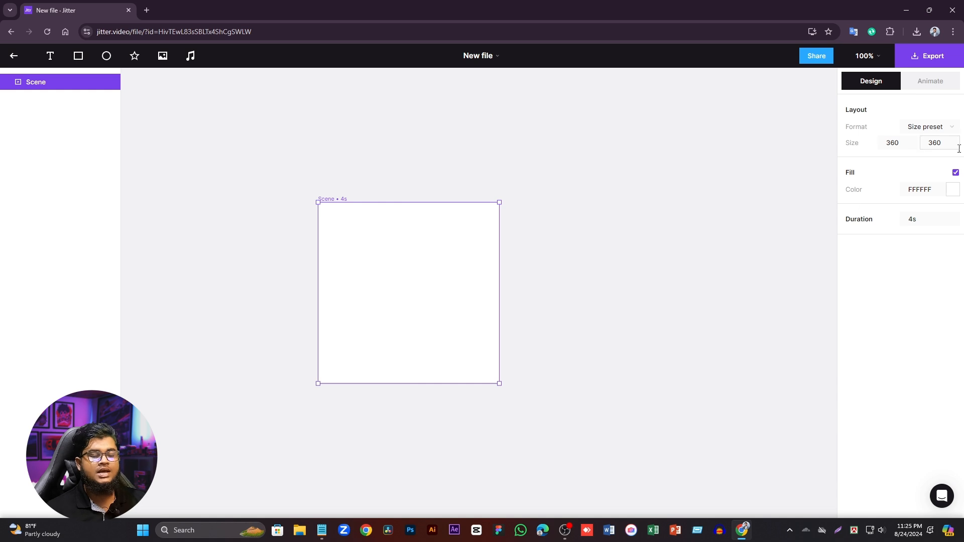
Step: Change the scene's solid fill to the bright yellow EBFF00
{"action": "left_click", "coordinate": [953, 190]}
{"action": "left_click_drag", "start_coordinate": [751, 251], "coordinate": [838, 116]}
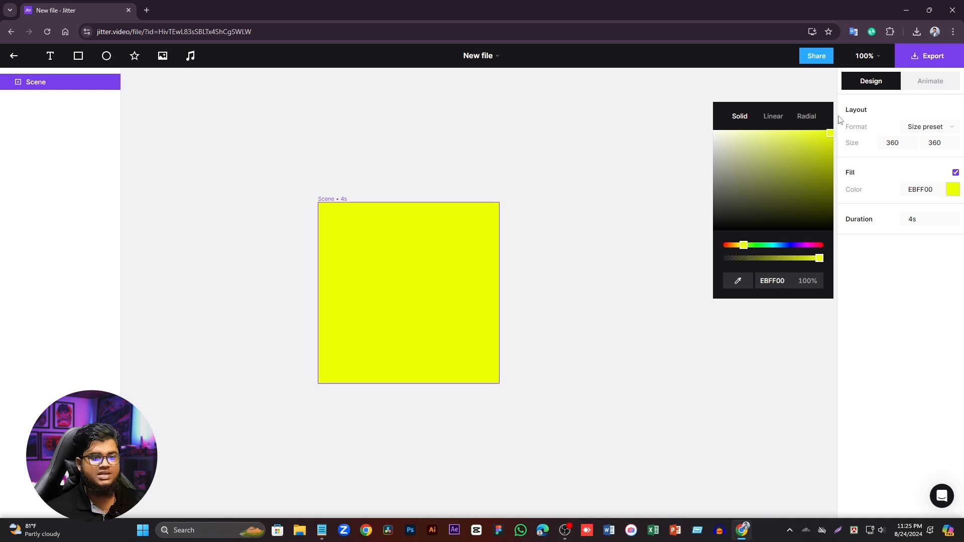
{"action": "left_click", "coordinate": [752, 94]}
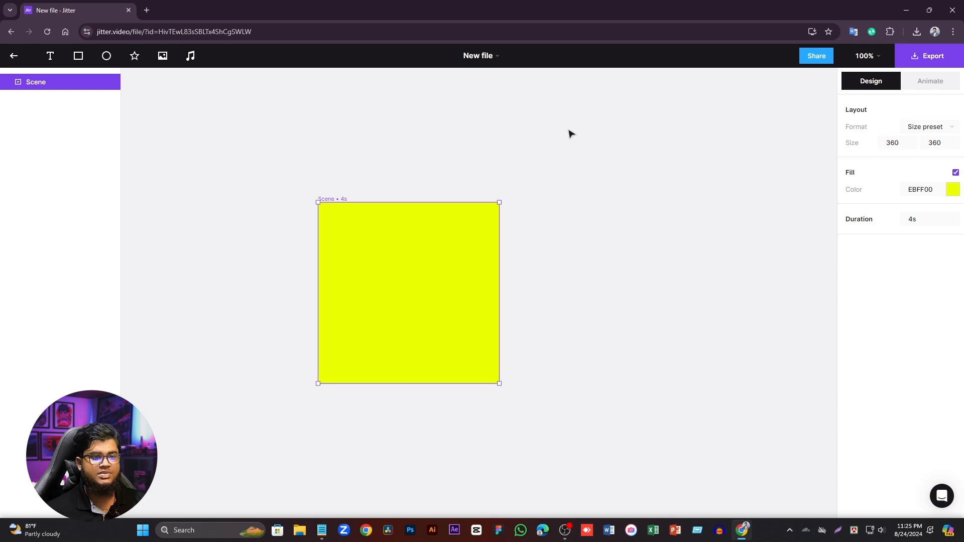
Step: Import the cut-out portrait 00000088888.png from New Volume (E:) into the scene
{"action": "left_click", "coordinate": [161, 59]}
{"action": "left_click", "coordinate": [676, 306]}
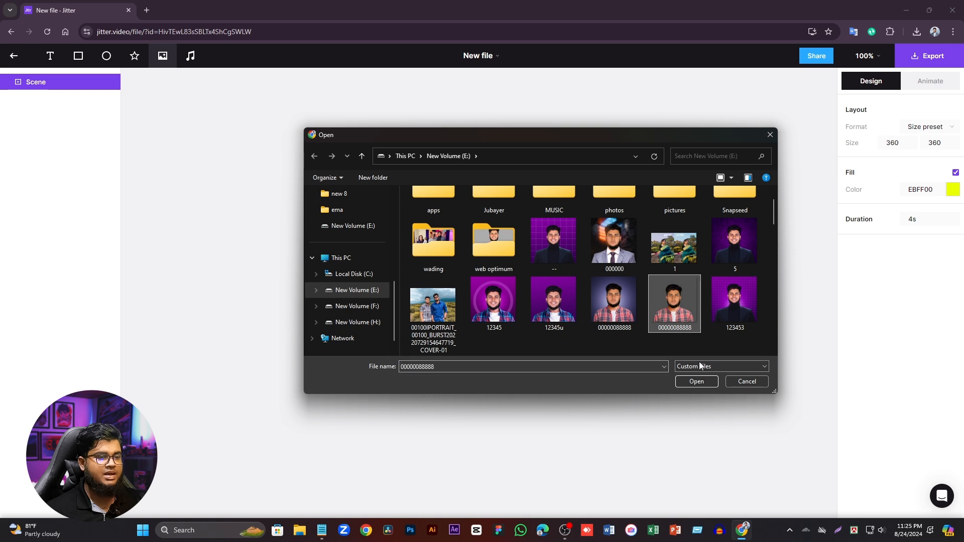
{"action": "left_click", "coordinate": [696, 381]}
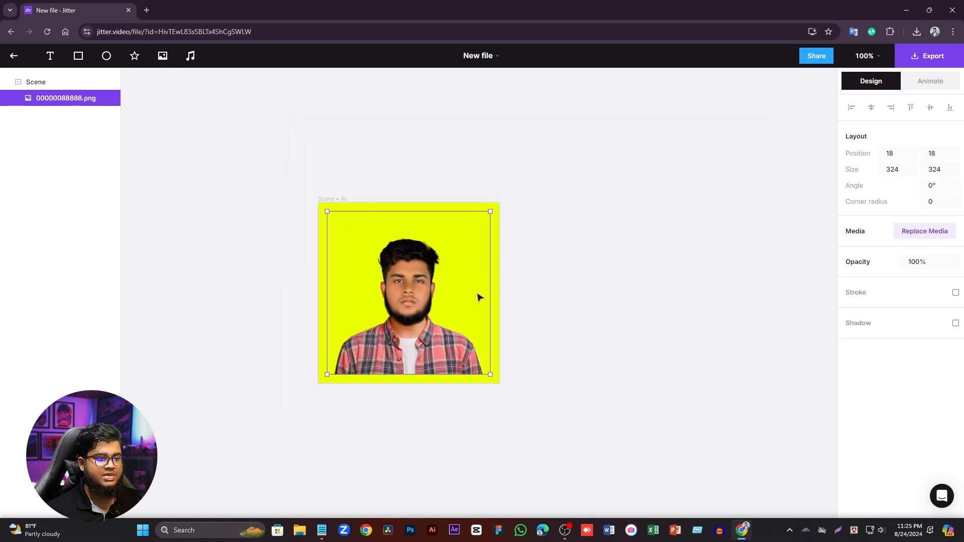
Step: Enlarge the portrait to about 418 × 426 and reposition it to about -29, -33 so the shirt fills the scene's lower edge
{"action": "left_click_drag", "start_coordinate": [490, 374], "coordinate": [510, 398]}
{"action": "mouse_move", "coordinate": [413, 327]}
{"action": "left_mouse_down"}
{"action": "mouse_move", "coordinate": [395, 313]}
{"action": "mouse_move", "coordinate": [405, 315]}
{"action": "left_mouse_up"}
{"action": "left_click", "coordinate": [433, 160]}
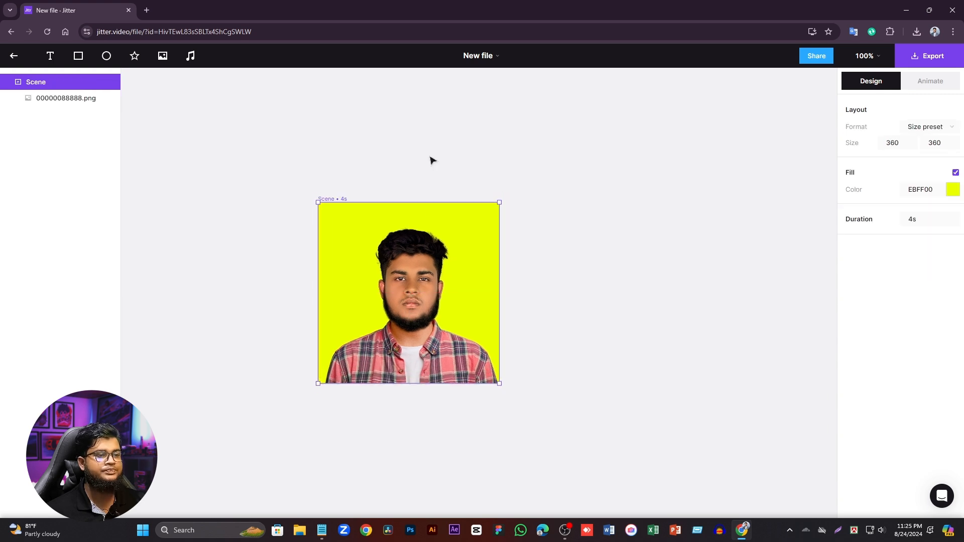
{"action": "left_click", "coordinate": [422, 281]}
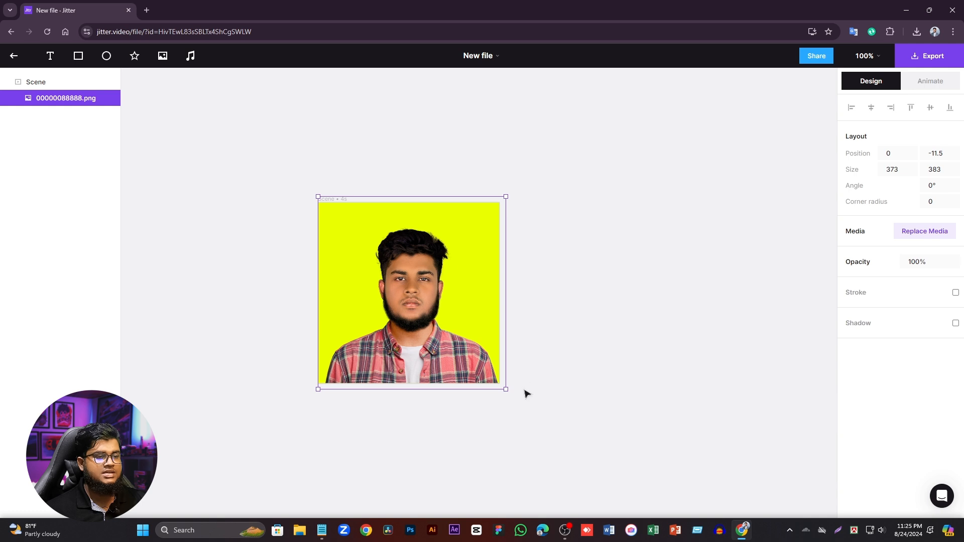
{"action": "left_click_drag", "start_coordinate": [504, 389], "coordinate": [526, 410]}
{"action": "left_click_drag", "start_coordinate": [425, 333], "coordinate": [411, 322]}
{"action": "left_click", "coordinate": [448, 150]}
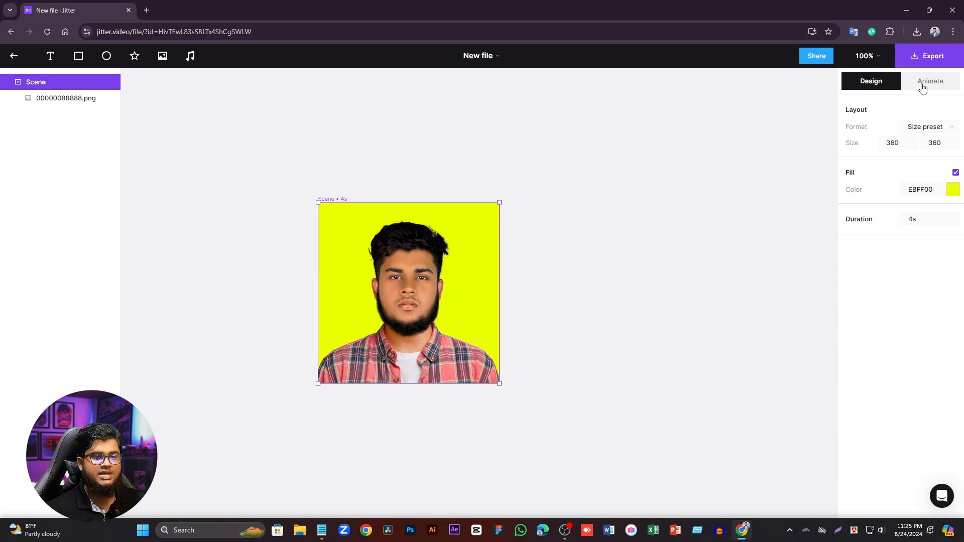
Step: Add a Slide in entrance animation to the portrait
{"action": "left_click", "coordinate": [423, 284]}
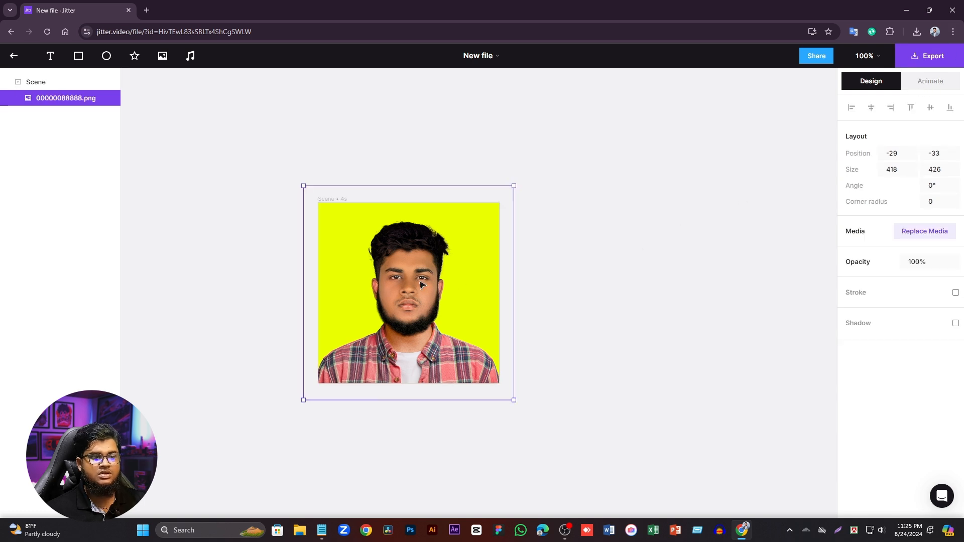
{"action": "left_click", "coordinate": [924, 83]}
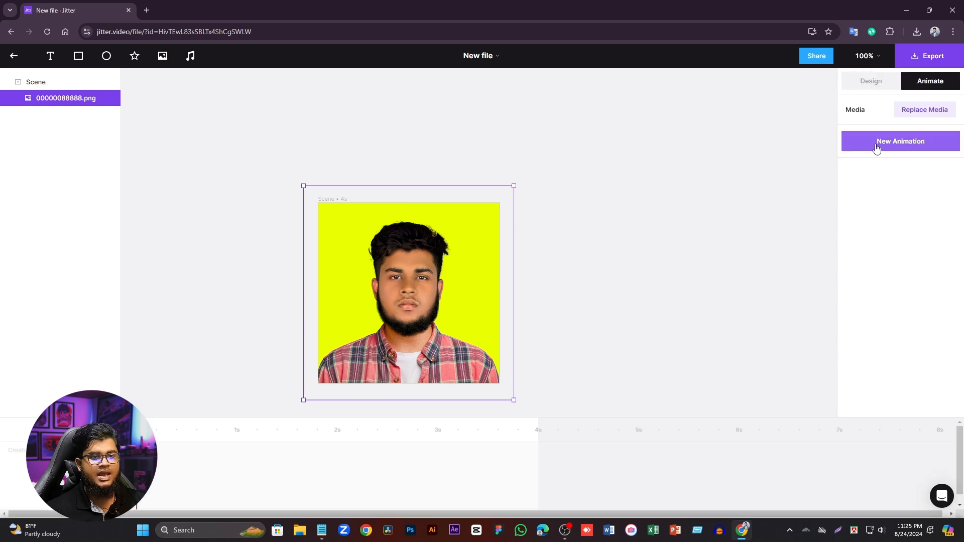
{"action": "left_click", "coordinate": [896, 147]}
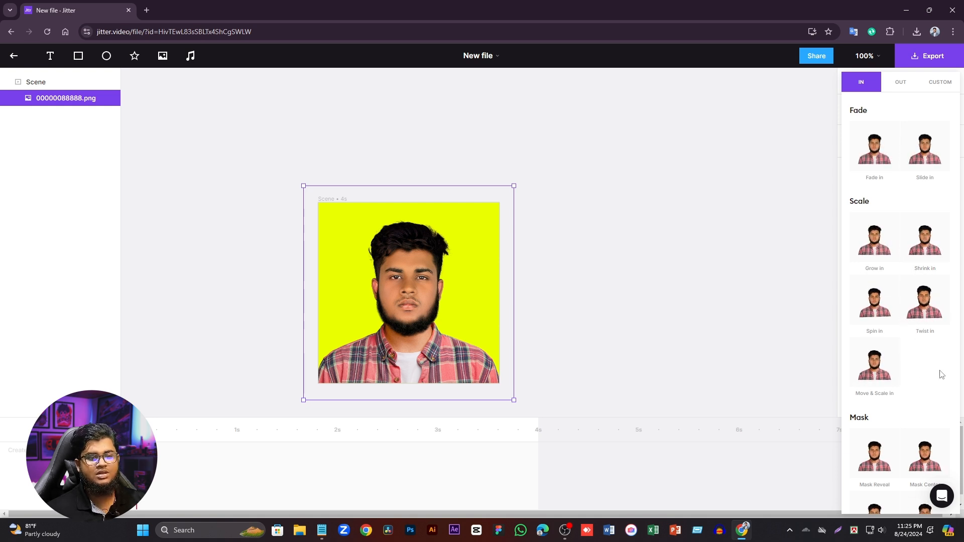
{"action": "scroll", "coordinate": [902, 424], "scroll_direction": "down", "scroll_amount": 2}
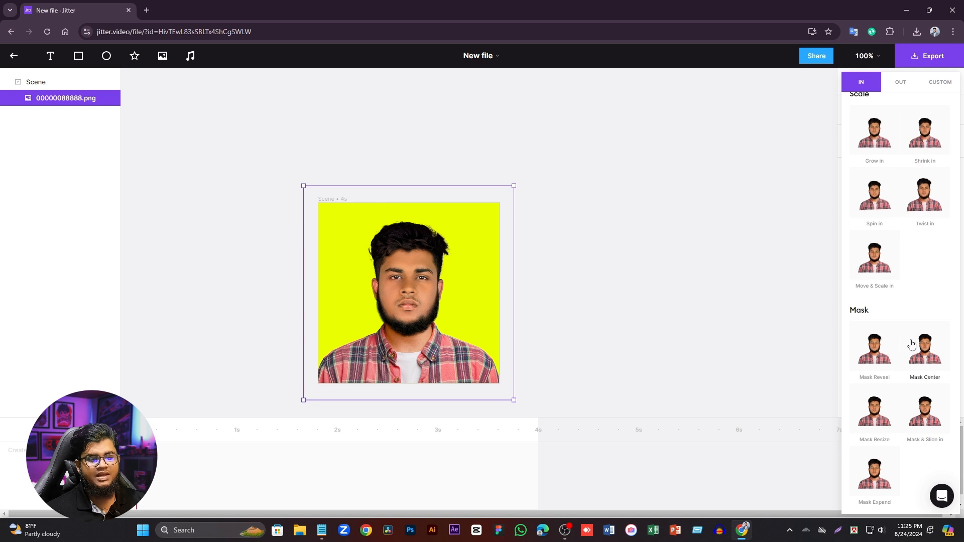
{"action": "scroll", "coordinate": [908, 387], "scroll_direction": "up", "scroll_amount": 2}
{"action": "left_click", "coordinate": [924, 150]}
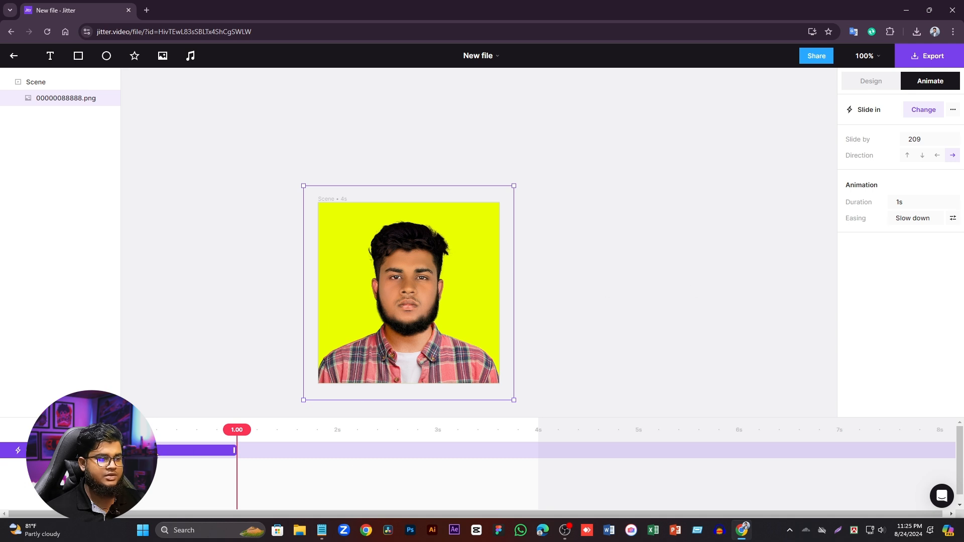
Step: Play the Slide in animation and shift its timeline block to end at about 2.03 s
{"action": "key", "text": "space"}
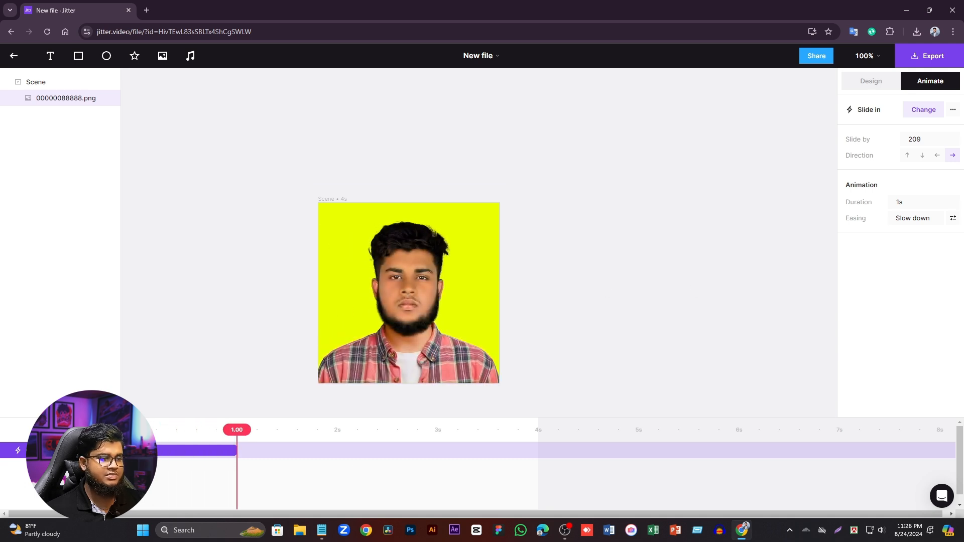
{"action": "left_click", "coordinate": [235, 443]}
{"action": "left_click", "coordinate": [211, 454]}
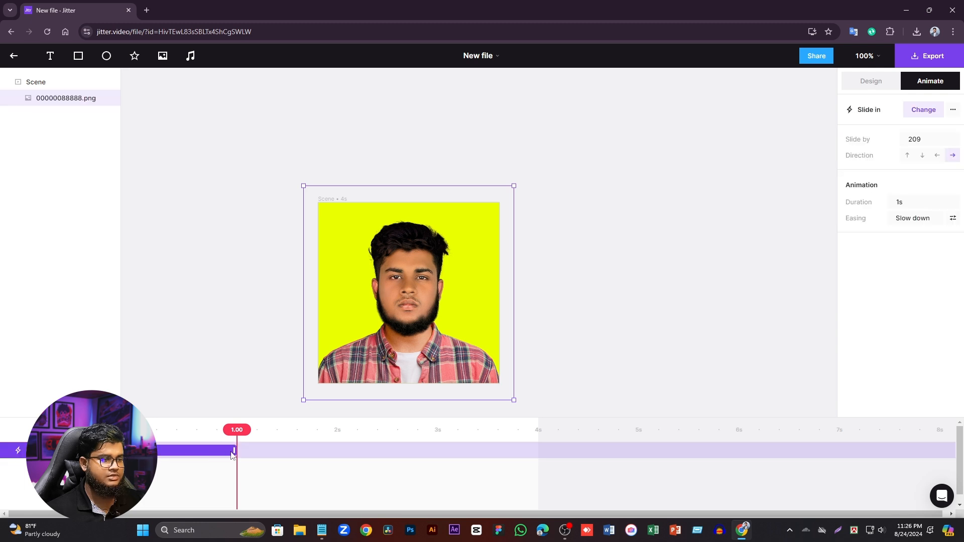
{"action": "mouse_move", "coordinate": [235, 448]}
{"action": "left_mouse_down"}
{"action": "mouse_move", "coordinate": [187, 447]}
{"action": "mouse_move", "coordinate": [238, 448]}
{"action": "left_mouse_up"}
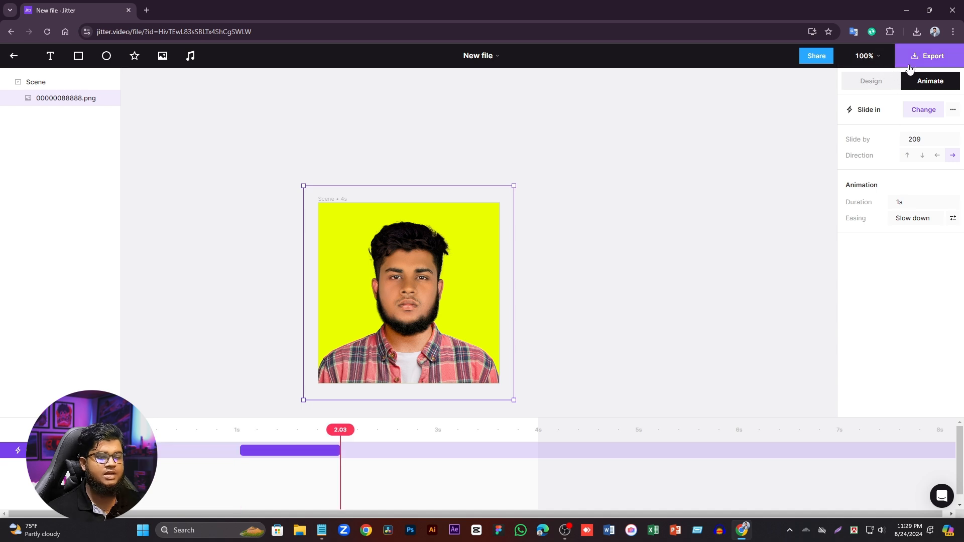
Step: Export the file as a 1x GIF at 360×360 px and download it
{"action": "left_click", "coordinate": [917, 53]}
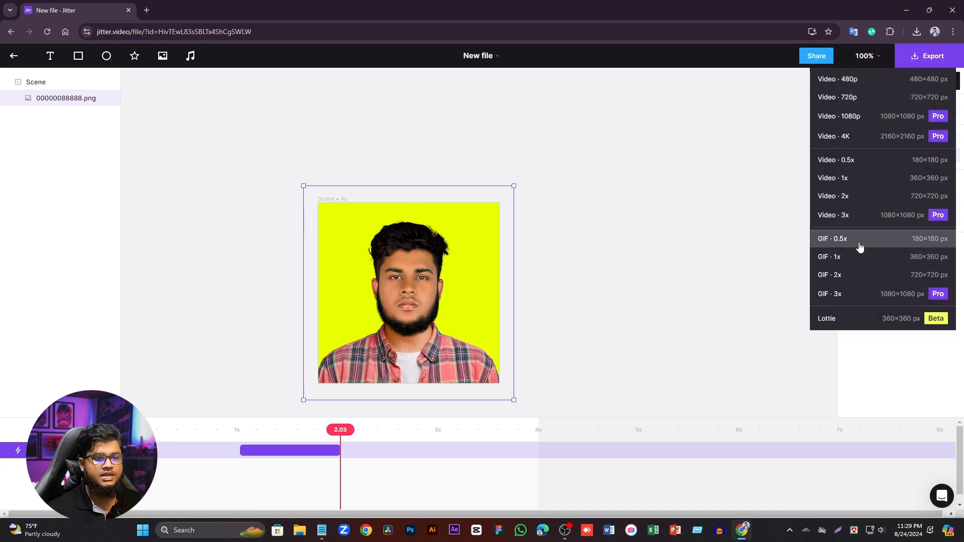
{"action": "left_click", "coordinate": [905, 257]}
{"action": "left_click", "coordinate": [859, 430]}
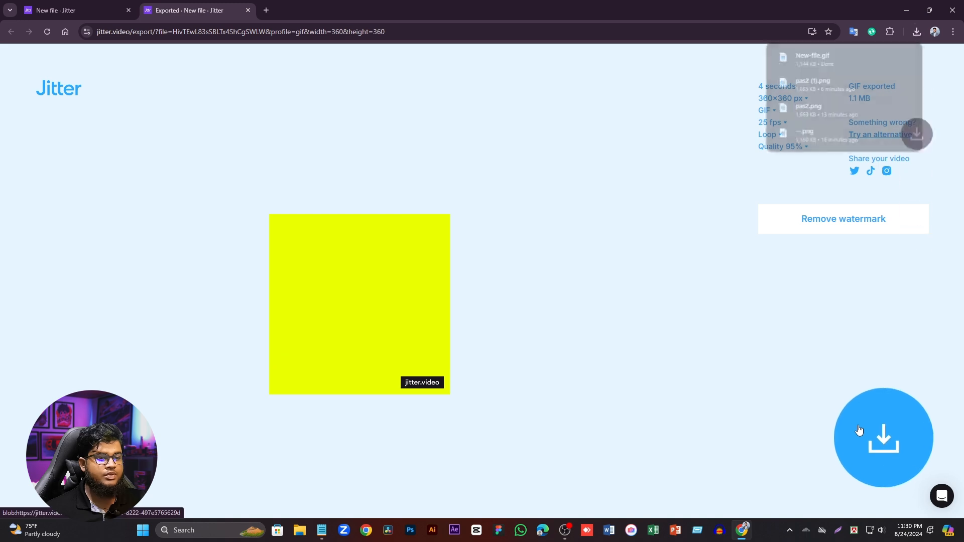
Step: In a new browser tab, open the Google Account profile picture editor and choose to add a picture from the computer
{"action": "left_click", "coordinate": [265, 10]}
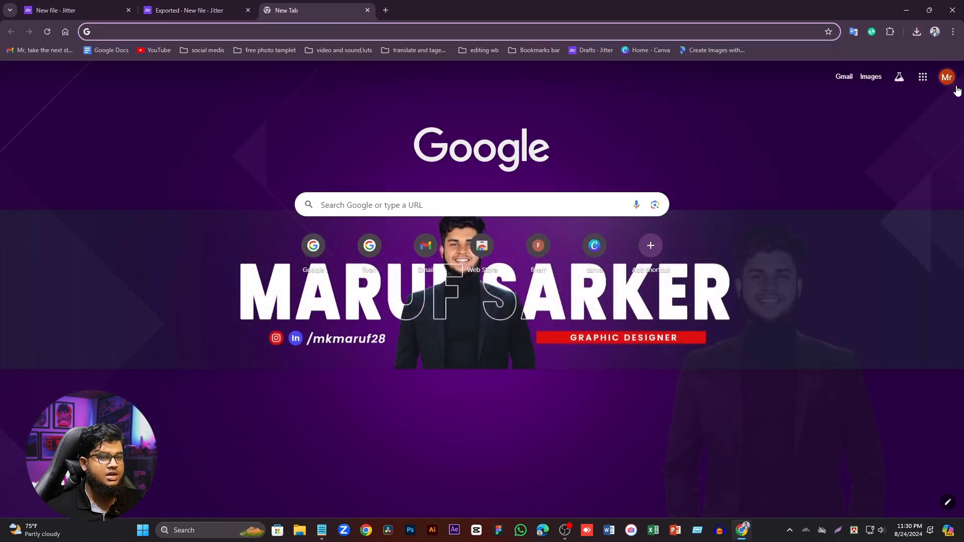
{"action": "left_click", "coordinate": [948, 78]}
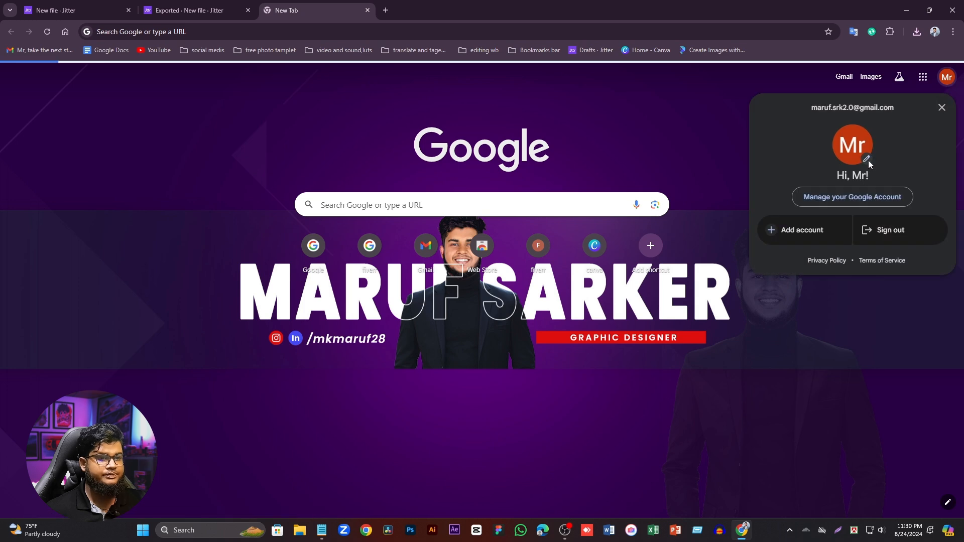
{"action": "left_click", "coordinate": [866, 160]}
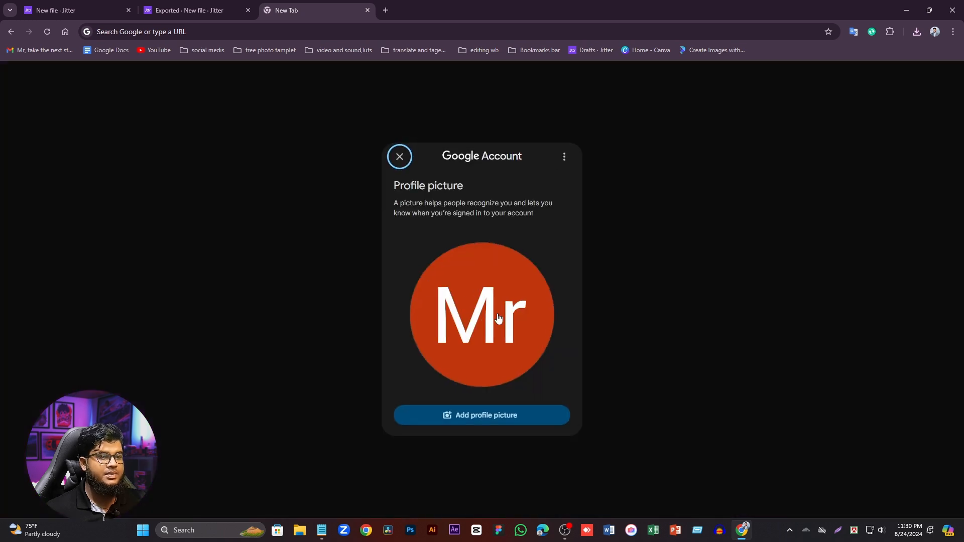
{"action": "left_click", "coordinate": [482, 422]}
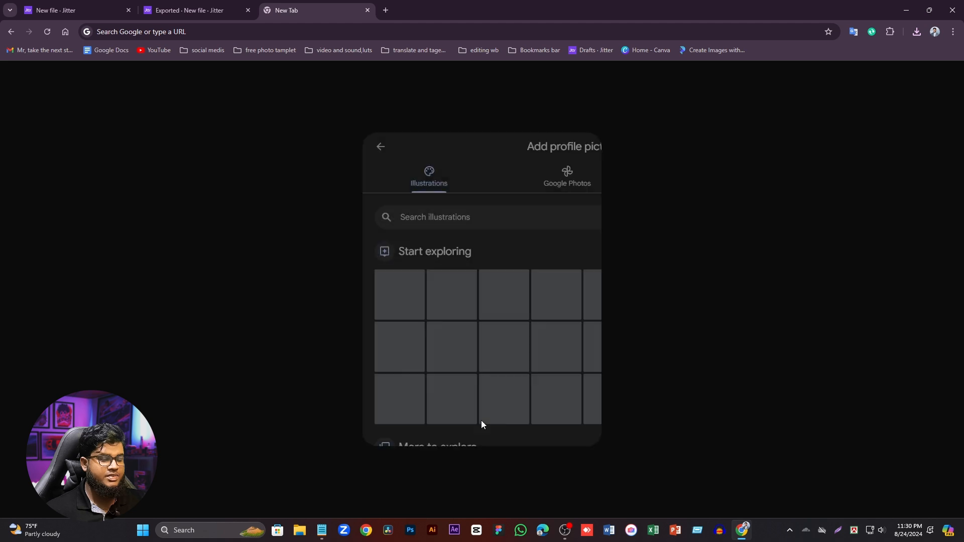
{"action": "left_click", "coordinate": [622, 126]}
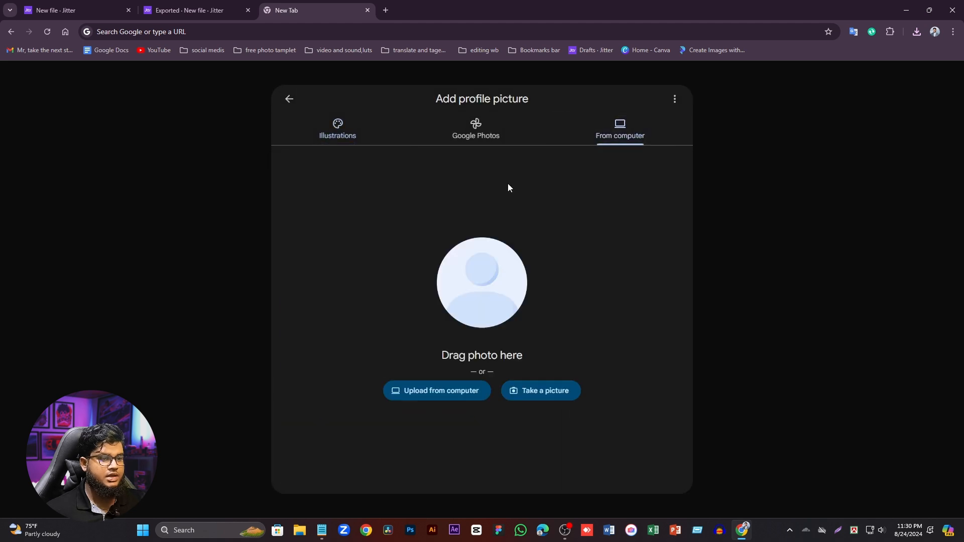
Step: Upload the New-file GIF from Downloads, accept its full crop and save it as the Google profile picture
{"action": "left_click", "coordinate": [453, 396]}
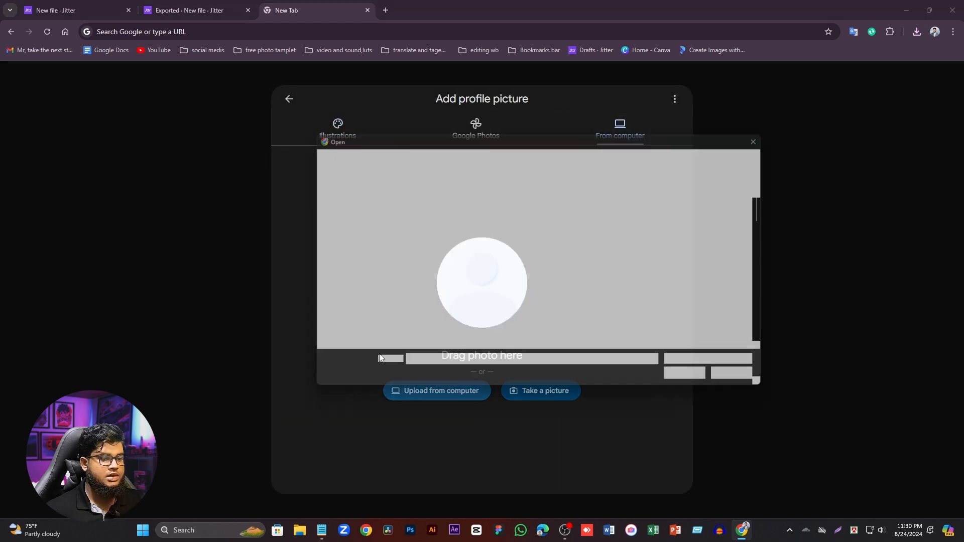
{"action": "scroll", "coordinate": [372, 238], "scroll_direction": "up", "scroll_amount": 5}
{"action": "scroll", "coordinate": [357, 298], "scroll_direction": "down", "scroll_amount": 1}
{"action": "left_click", "coordinate": [346, 322]}
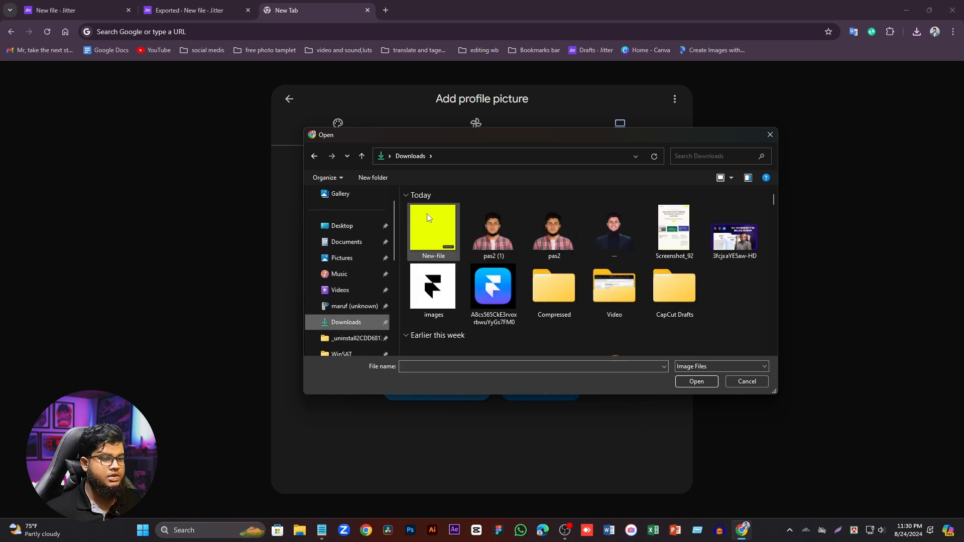
{"action": "left_click", "coordinate": [427, 213]}
{"action": "left_click", "coordinate": [702, 383]}
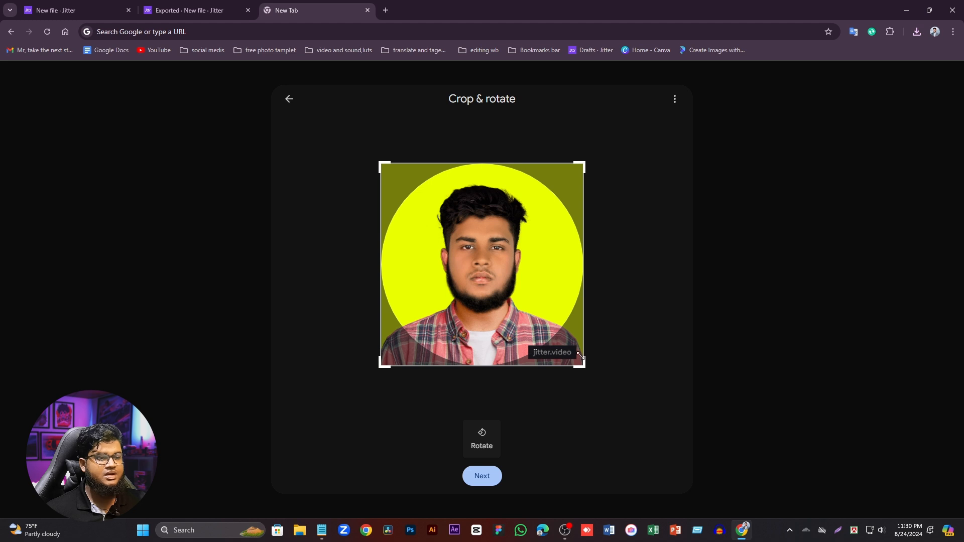
{"action": "left_click", "coordinate": [483, 477]}
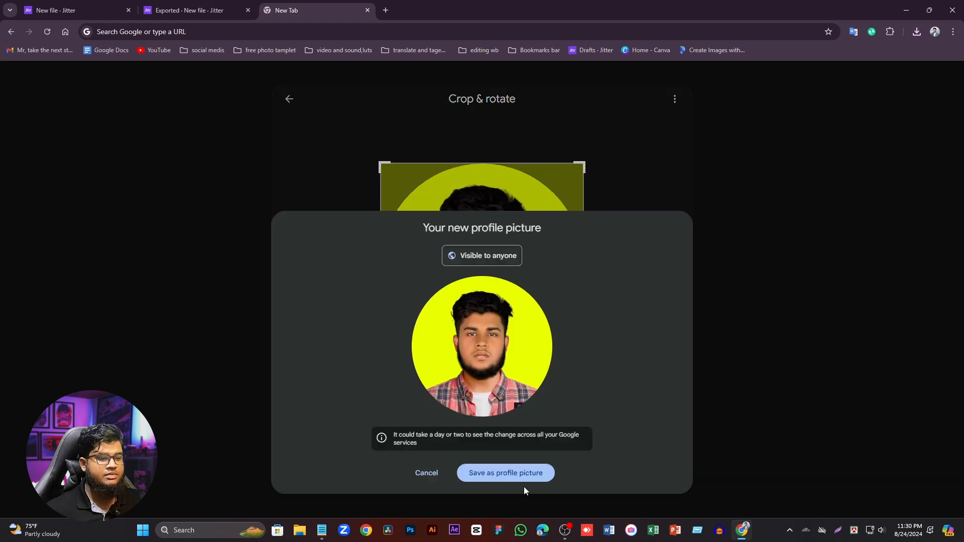
{"action": "left_click", "coordinate": [517, 474]}
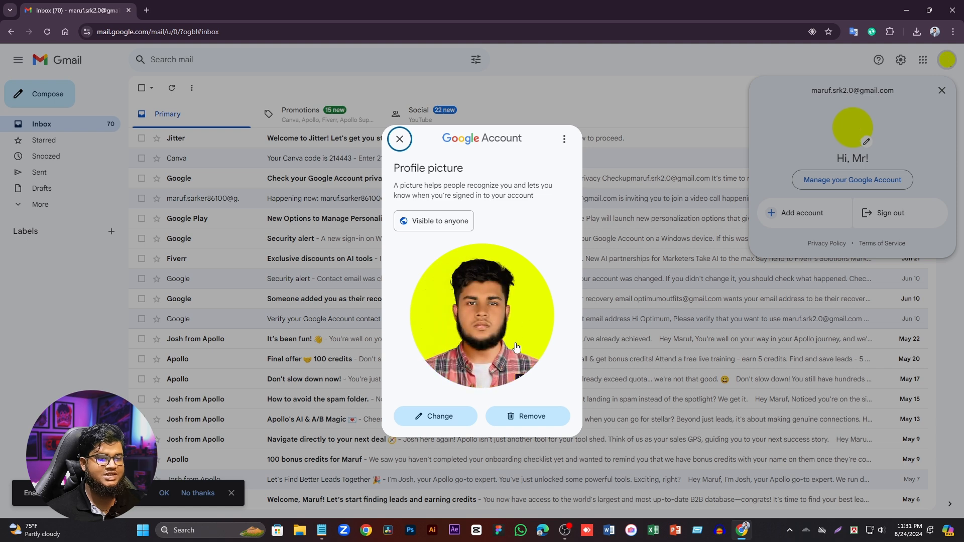
Step: Check the new profile picture in Gmail, closing its dialog and the account panel, and return to a new browser tab
{"action": "left_click", "coordinate": [682, 89]}
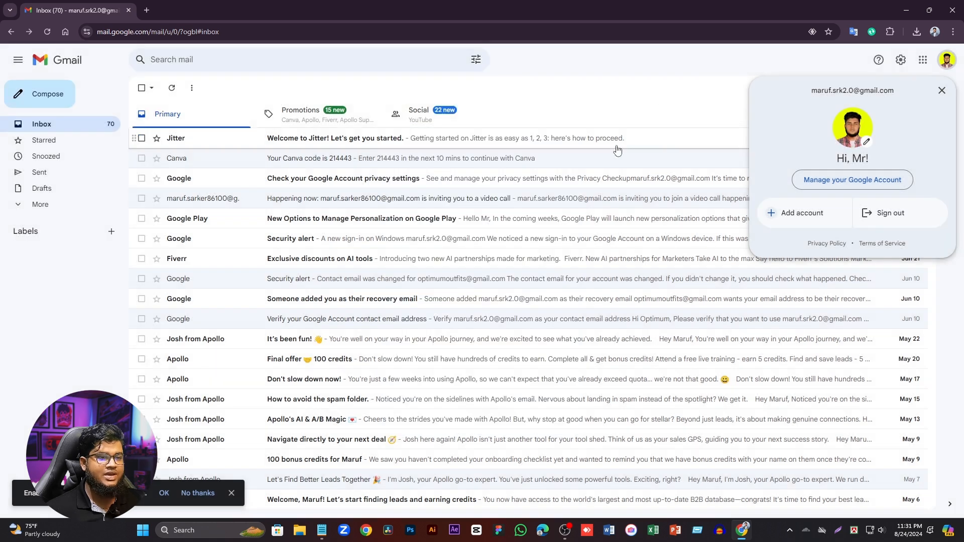
{"action": "left_click", "coordinate": [941, 90]}
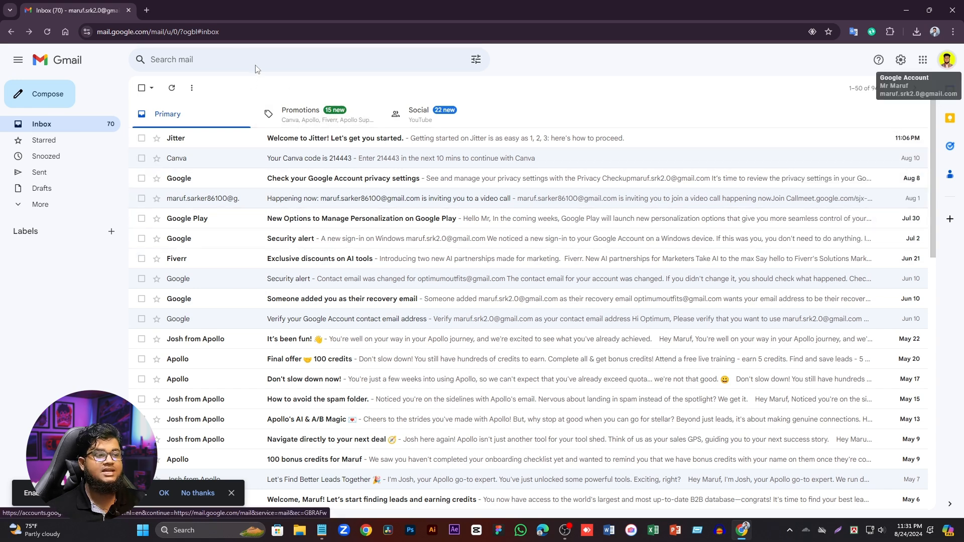
{"action": "left_click", "coordinate": [147, 10]}
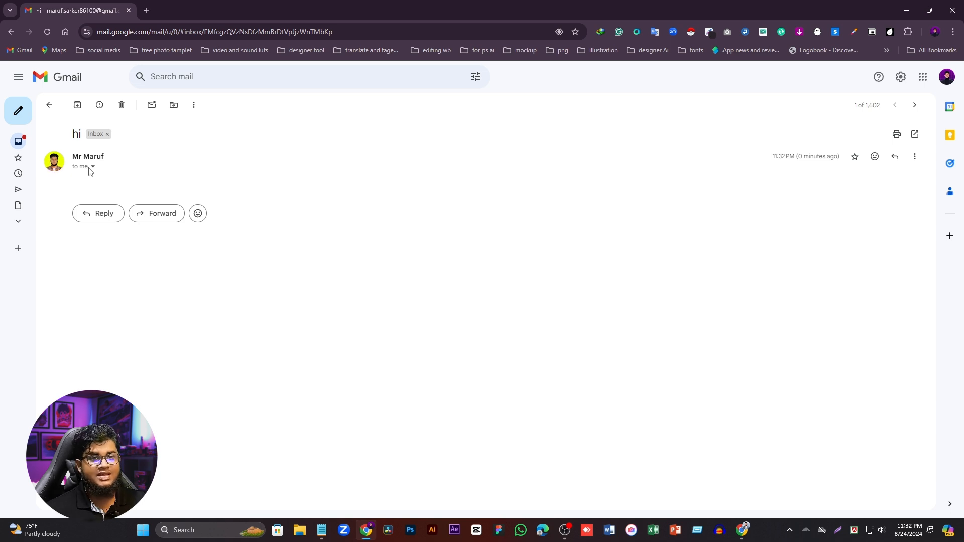
{"action": "left_click", "coordinate": [128, 10]}
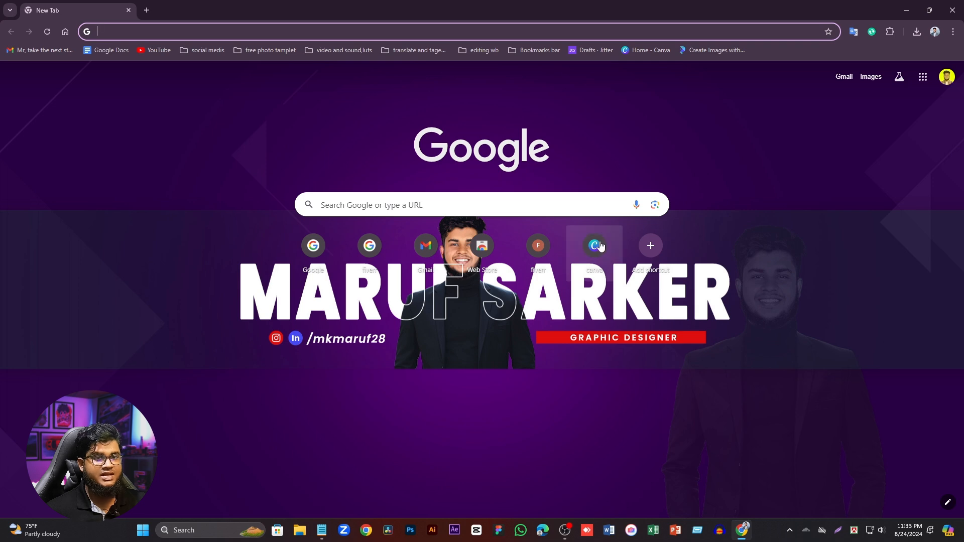
Step: Open Canva and create a new custom-size design of 360 × 360 px
{"action": "left_click", "coordinate": [588, 254]}
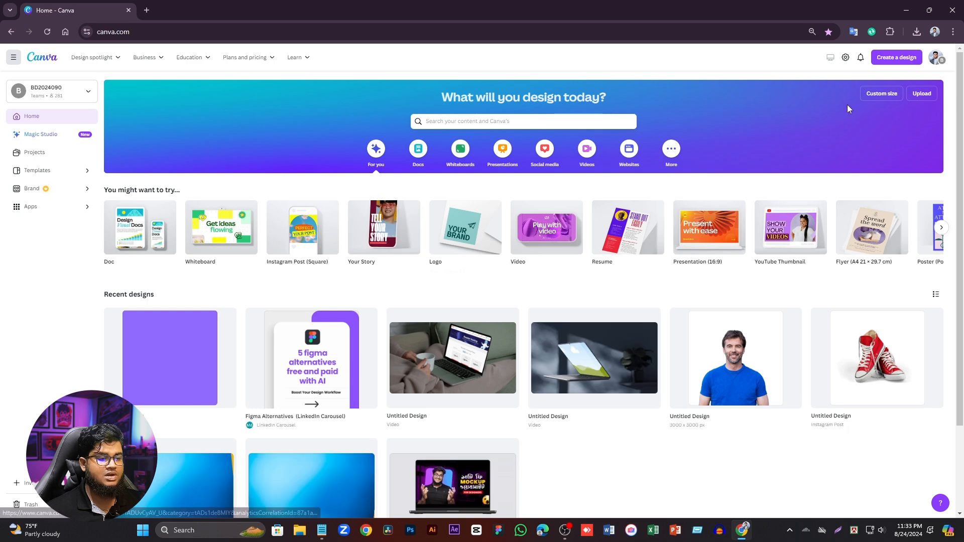
{"action": "left_click", "coordinate": [883, 100]}
{"action": "left_click", "coordinate": [785, 128]}
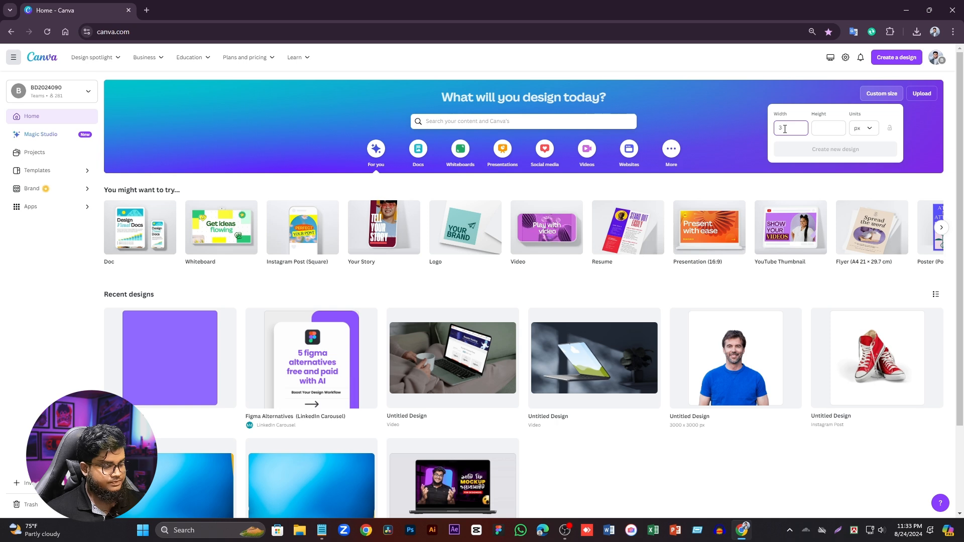
{"action": "type", "text": "360"}
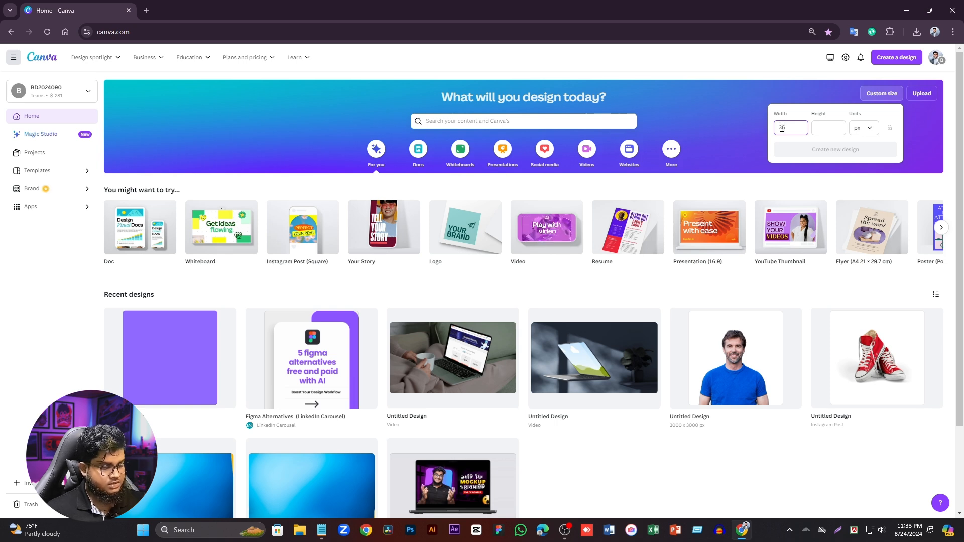
{"action": "left_click", "coordinate": [824, 131]}
{"action": "type", "text": "3"}
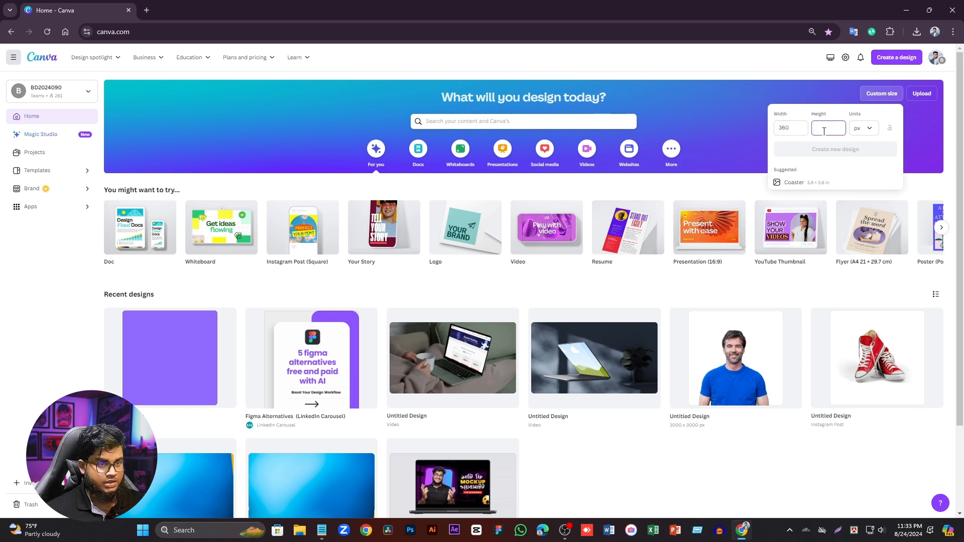
{"action": "type", "text": "60"}
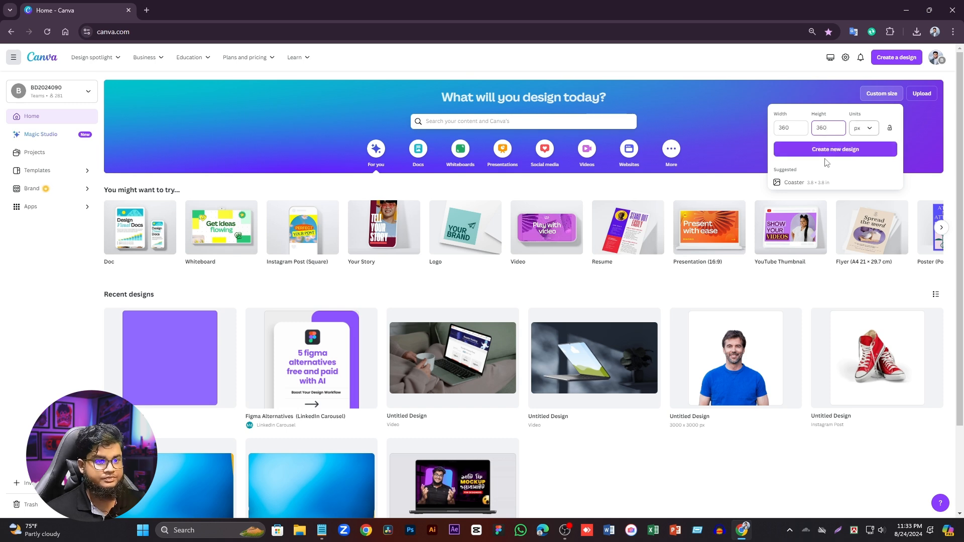
{"action": "left_click", "coordinate": [828, 149]}
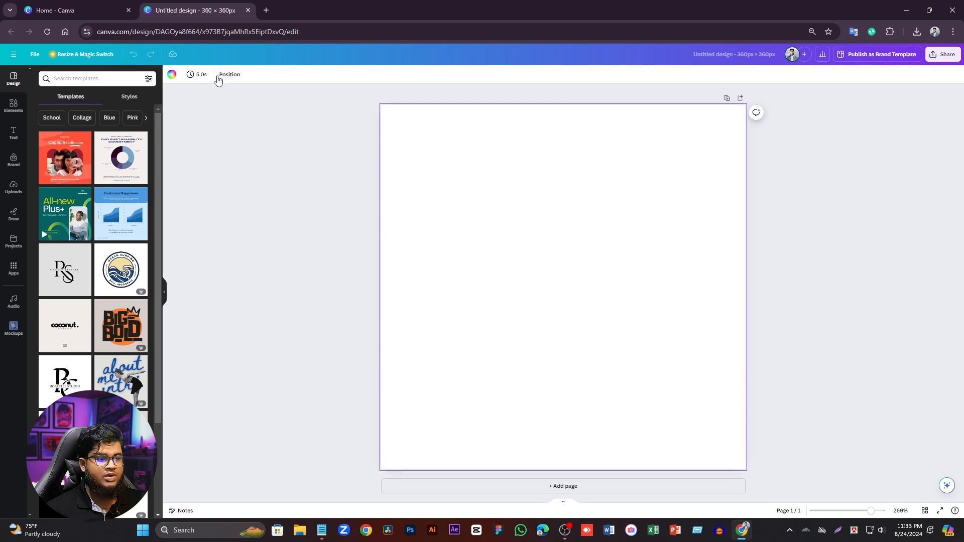
Step: Fill the page background with a custom solid bright green
{"action": "left_click", "coordinate": [172, 75]}
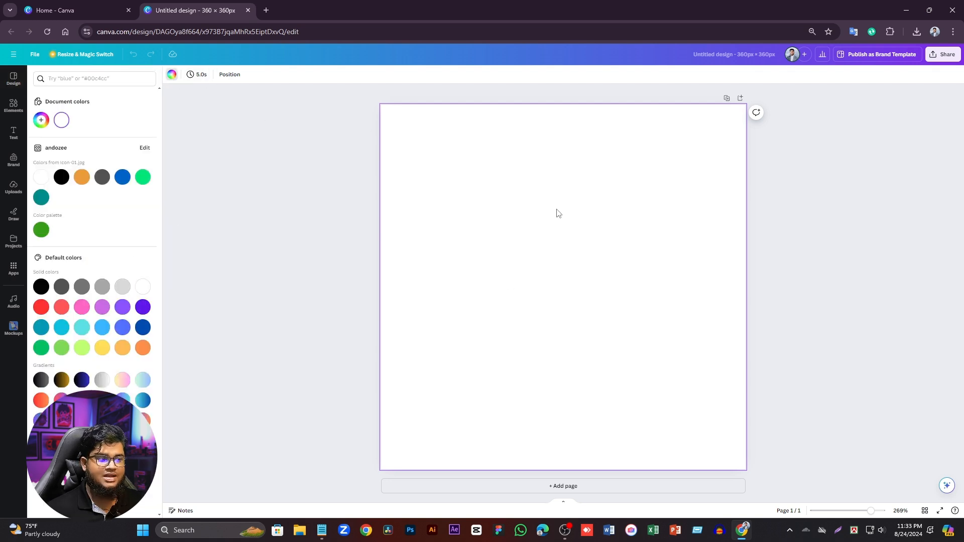
{"action": "left_click", "coordinate": [41, 123]}
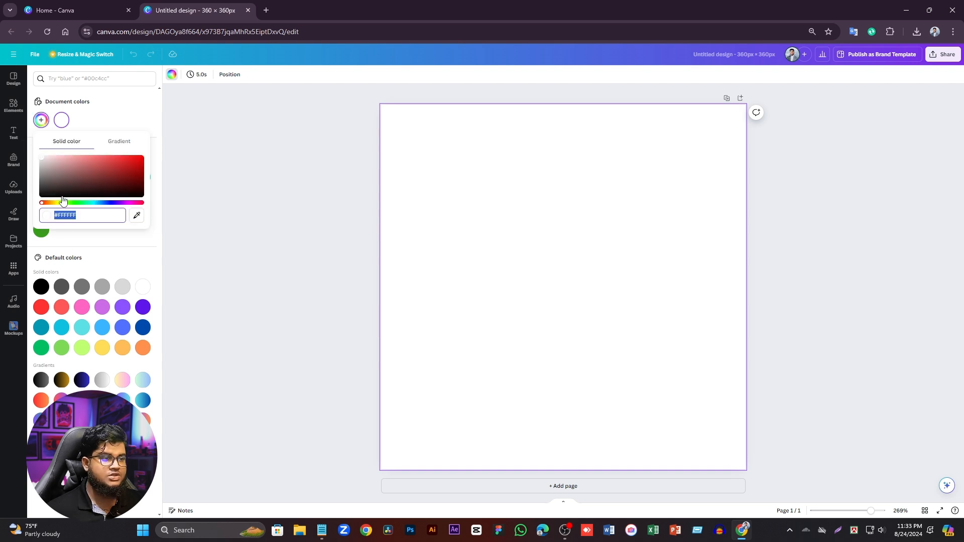
{"action": "left_click_drag", "start_coordinate": [57, 203], "coordinate": [70, 204]}
{"action": "left_click_drag", "start_coordinate": [116, 163], "coordinate": [153, 138]}
{"action": "left_click", "coordinate": [343, 225]}
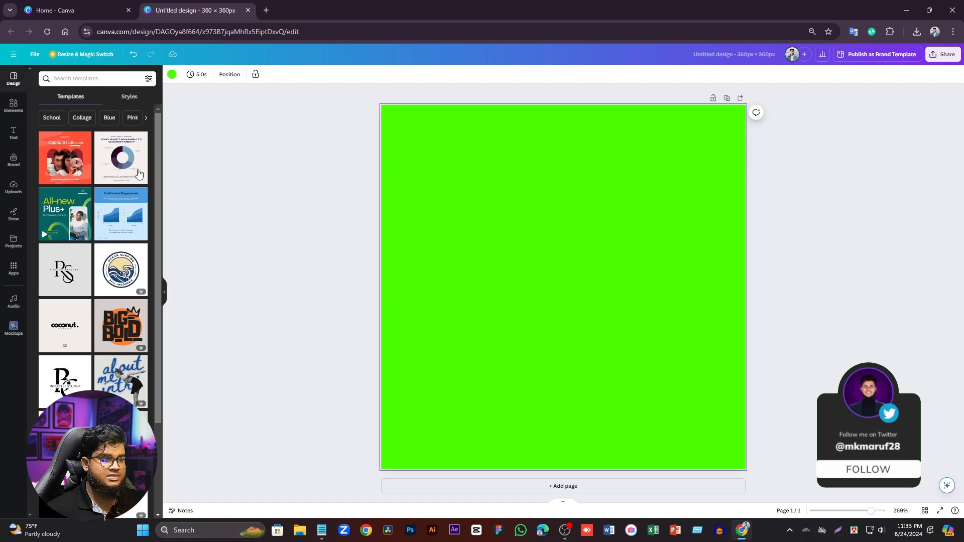
Step: Add the uploaded portrait in the plaid shirt to the page and remove its background with BG Remover
{"action": "left_click", "coordinate": [14, 187]}
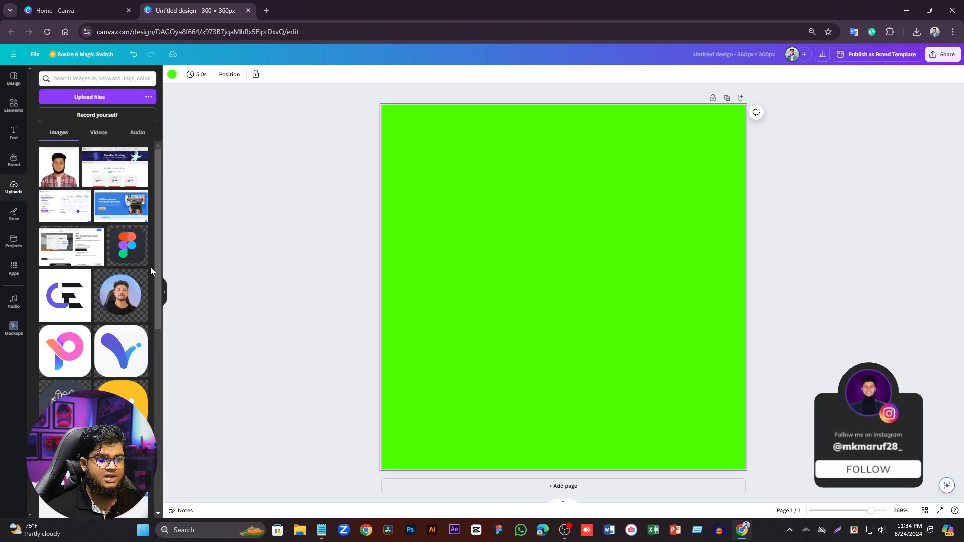
{"action": "scroll", "coordinate": [149, 269], "scroll_direction": "down", "scroll_amount": 5}
{"action": "scroll", "coordinate": [126, 294], "scroll_direction": "up", "scroll_amount": 5}
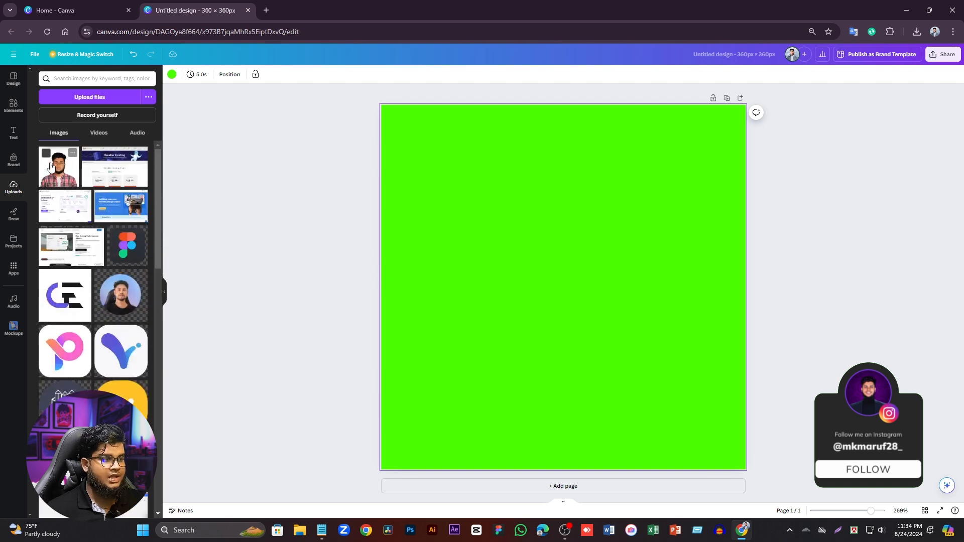
{"action": "left_click", "coordinate": [50, 166]}
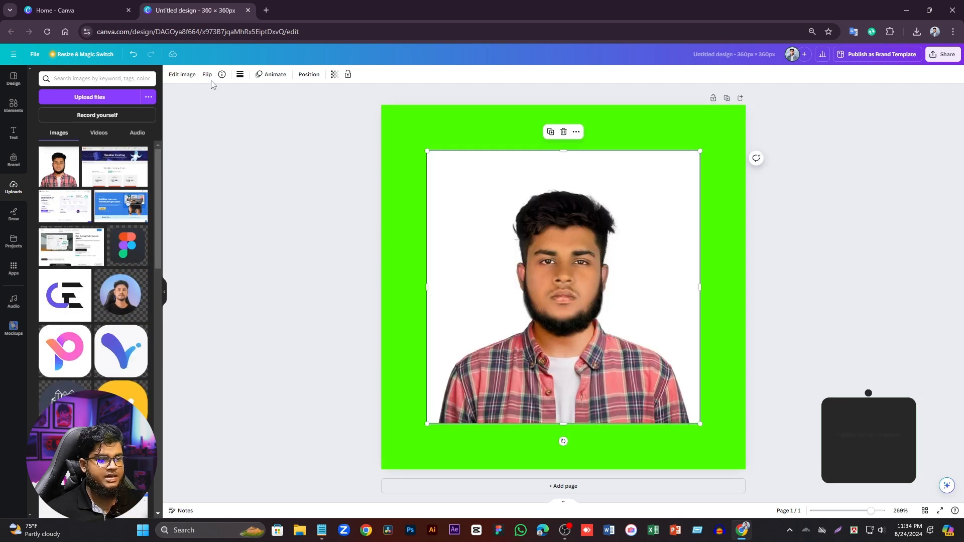
{"action": "left_click", "coordinate": [183, 75]}
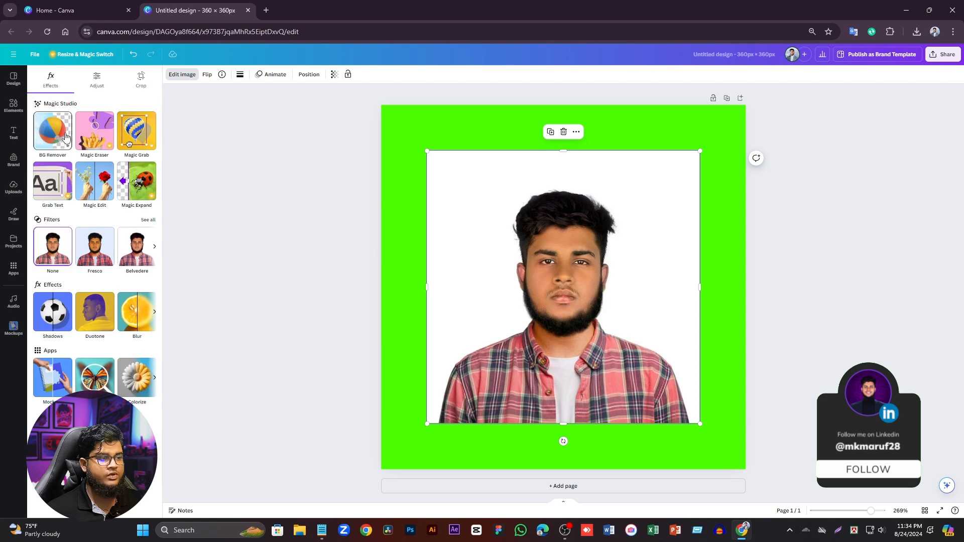
{"action": "left_click", "coordinate": [65, 137]}
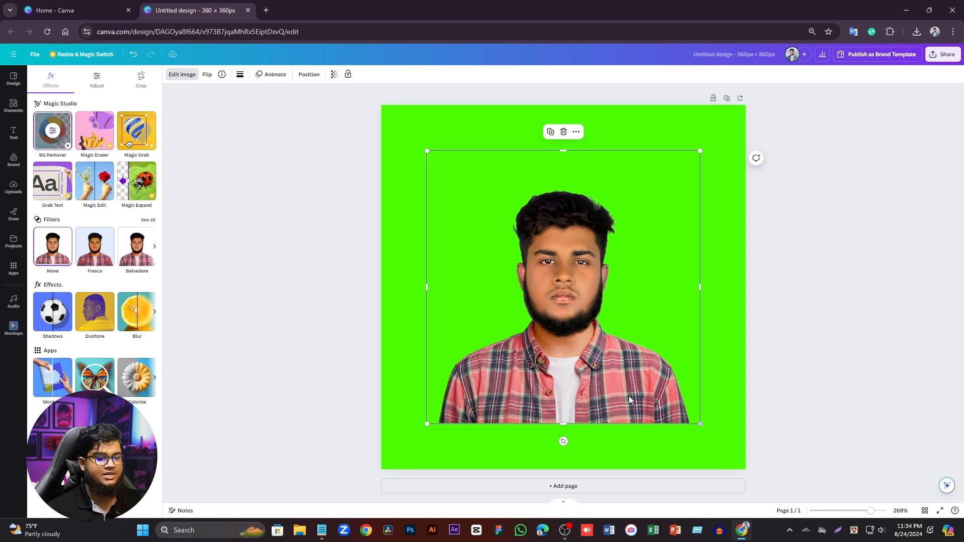
Step: Enlarge and reposition the portrait so the head is centred and the shoulders fill the page's lower edge
{"action": "left_click_drag", "start_coordinate": [628, 400], "coordinate": [634, 326]}
{"action": "left_click_drag", "start_coordinate": [705, 351], "coordinate": [915, 538]}
{"action": "left_click_drag", "start_coordinate": [669, 405], "coordinate": [577, 376]}
{"action": "scroll", "coordinate": [609, 275], "scroll_direction": "down", "scroll_amount": 1}
{"action": "left_click_drag", "start_coordinate": [810, 497], "coordinate": [783, 488]}
{"action": "left_click_drag", "start_coordinate": [644, 368], "coordinate": [654, 380]}
{"action": "left_click", "coordinate": [866, 210]}
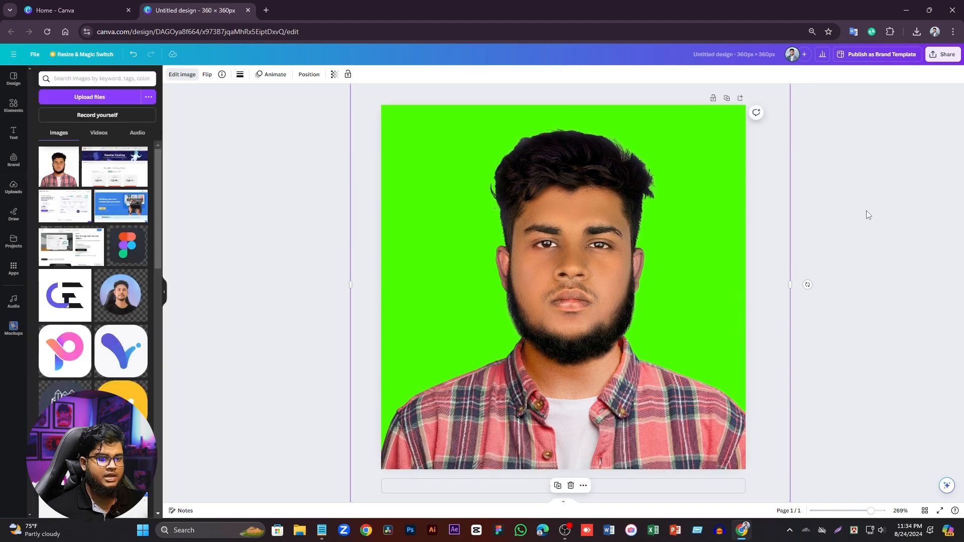
Step: Apply the Pan animation to the portrait at a slower speed, on both enter and exit, with the exit animation reversed
{"action": "left_click", "coordinate": [267, 77]}
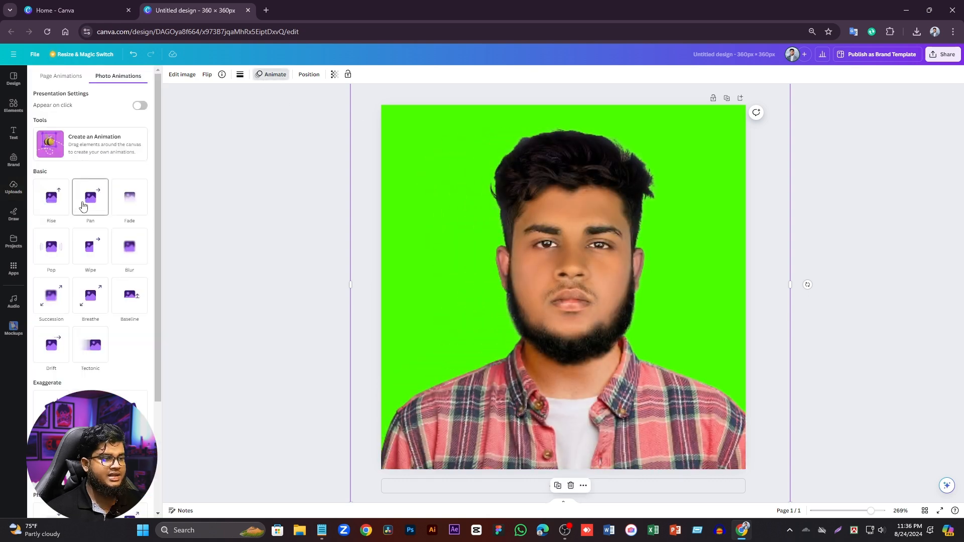
{"action": "left_click", "coordinate": [83, 206]}
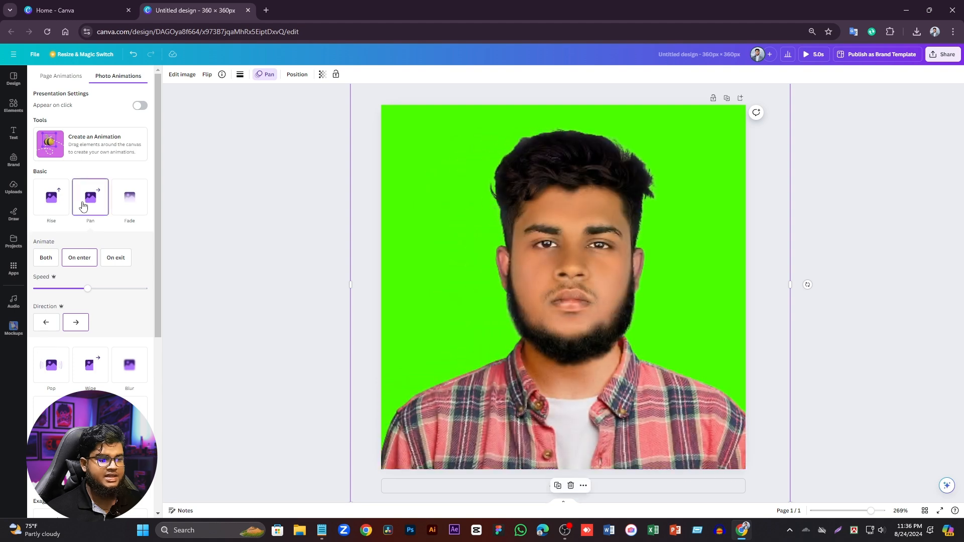
{"action": "left_click_drag", "start_coordinate": [74, 294], "coordinate": [48, 294]}
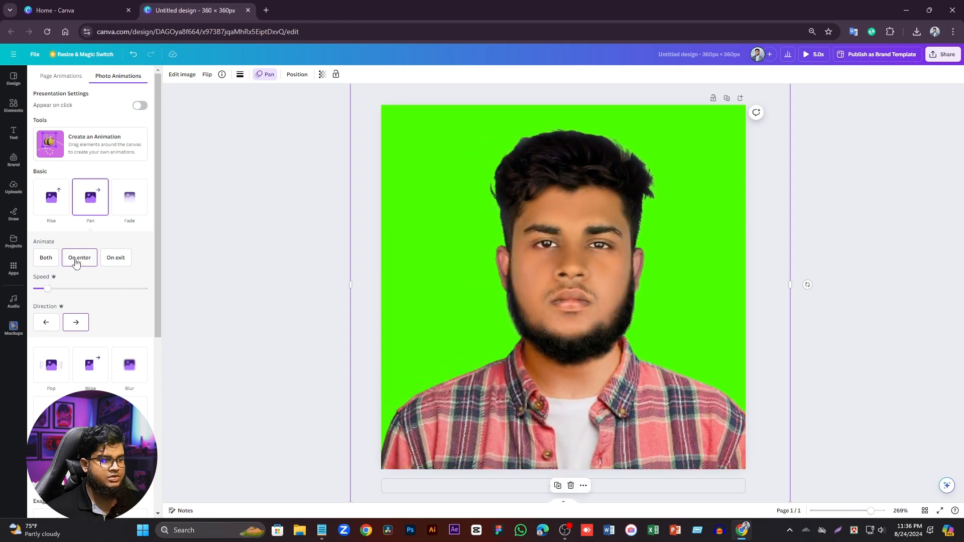
{"action": "left_click", "coordinate": [45, 259]}
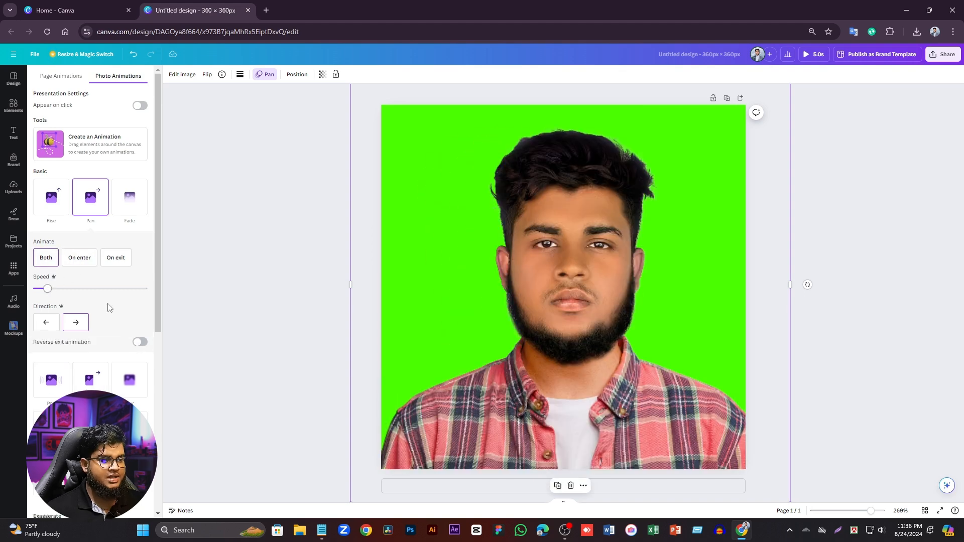
{"action": "left_click", "coordinate": [138, 343]}
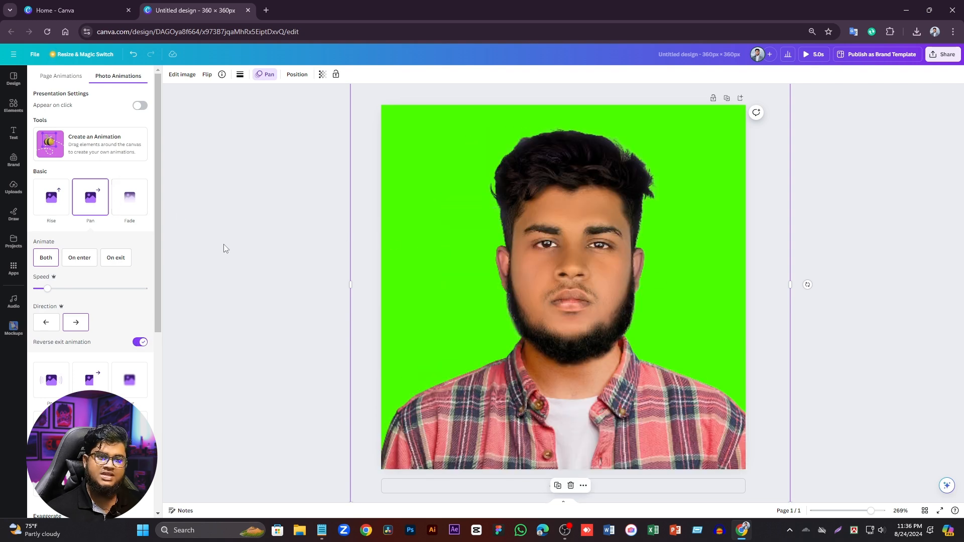
{"action": "scroll", "coordinate": [120, 251], "scroll_direction": "down", "scroll_amount": 6}
{"action": "left_click", "coordinate": [230, 288]}
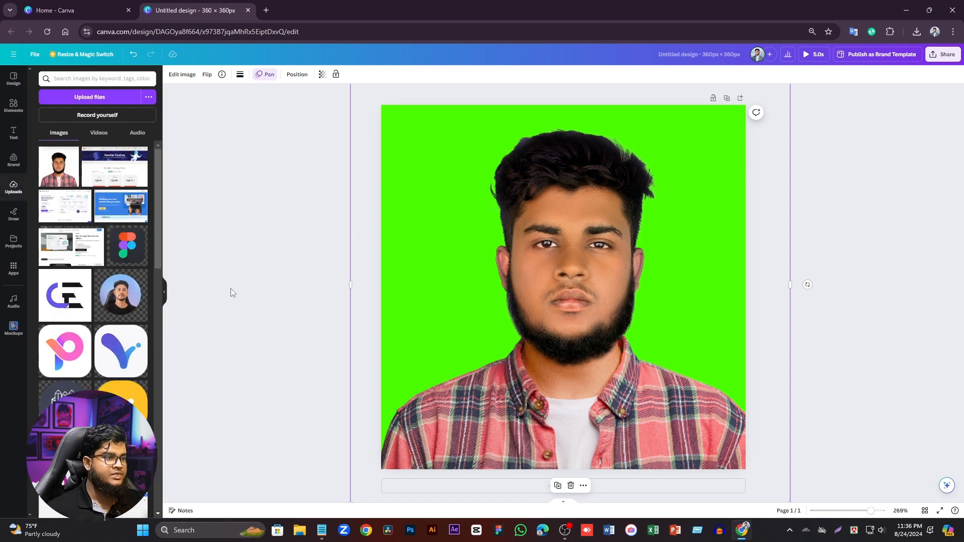
Step: Download the design as a GIF at size 1, 360 × 360 px
{"action": "left_click", "coordinate": [941, 57]}
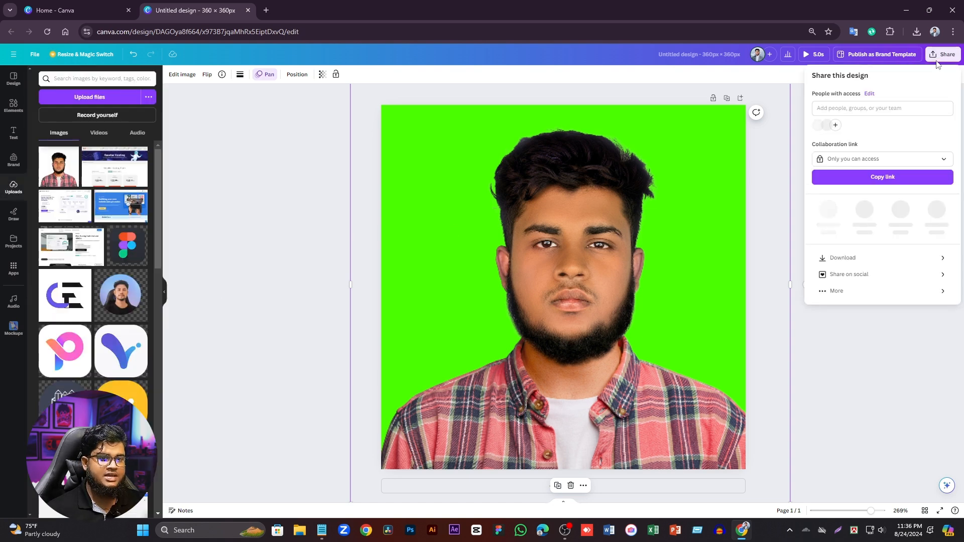
{"action": "left_click", "coordinate": [842, 258]}
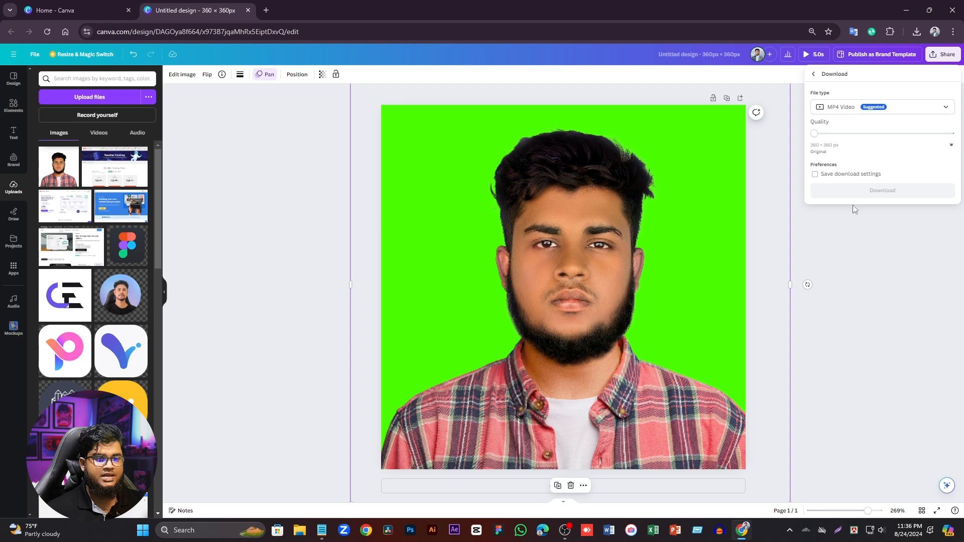
{"action": "left_click", "coordinate": [841, 111]}
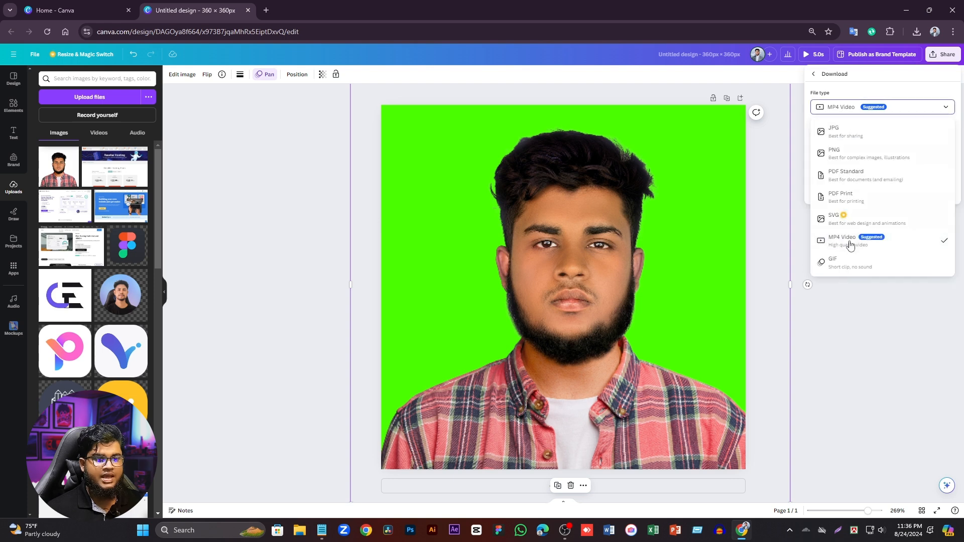
{"action": "left_click", "coordinate": [844, 272]}
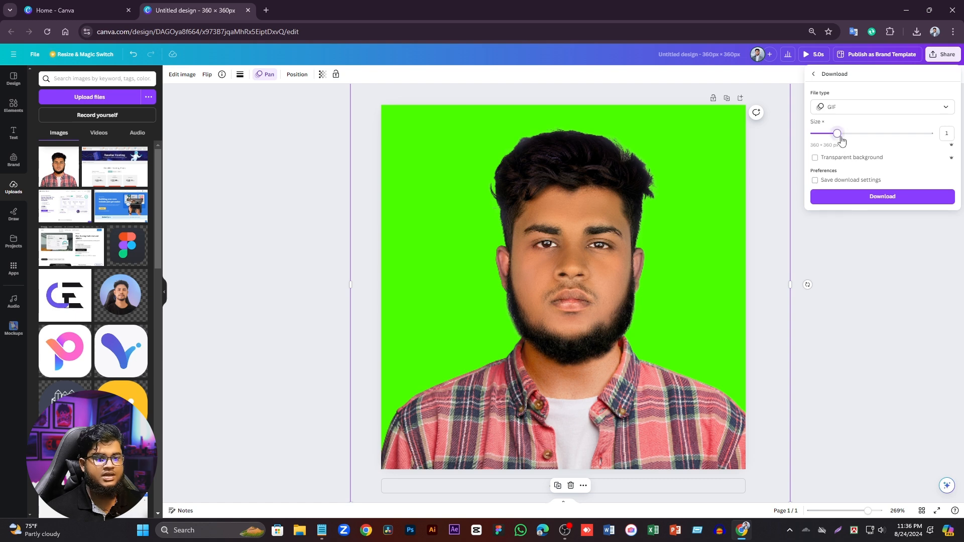
{"action": "mouse_move", "coordinate": [842, 140]}
{"action": "left_mouse_down"}
{"action": "mouse_move", "coordinate": [903, 140]}
{"action": "mouse_move", "coordinate": [843, 142]}
{"action": "left_mouse_up"}
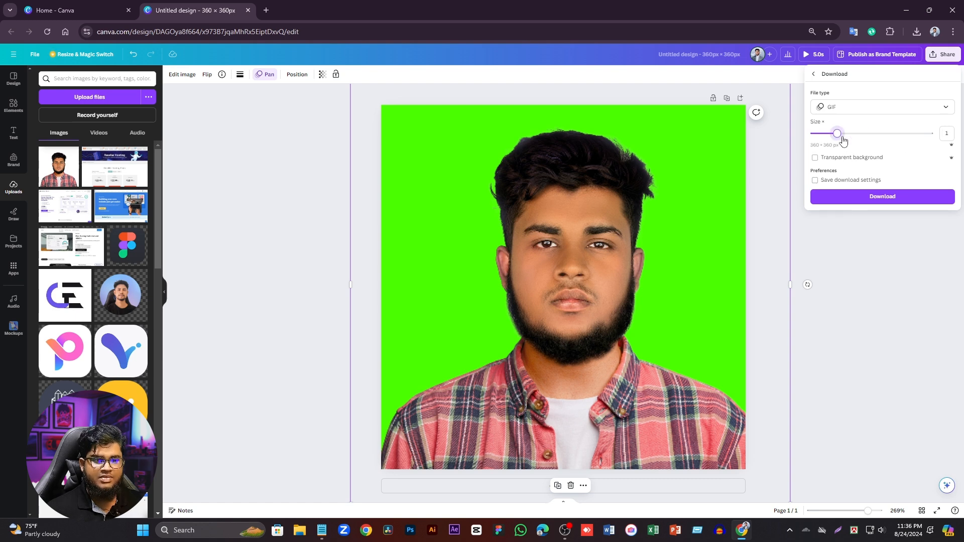
{"action": "left_click", "coordinate": [848, 203]}
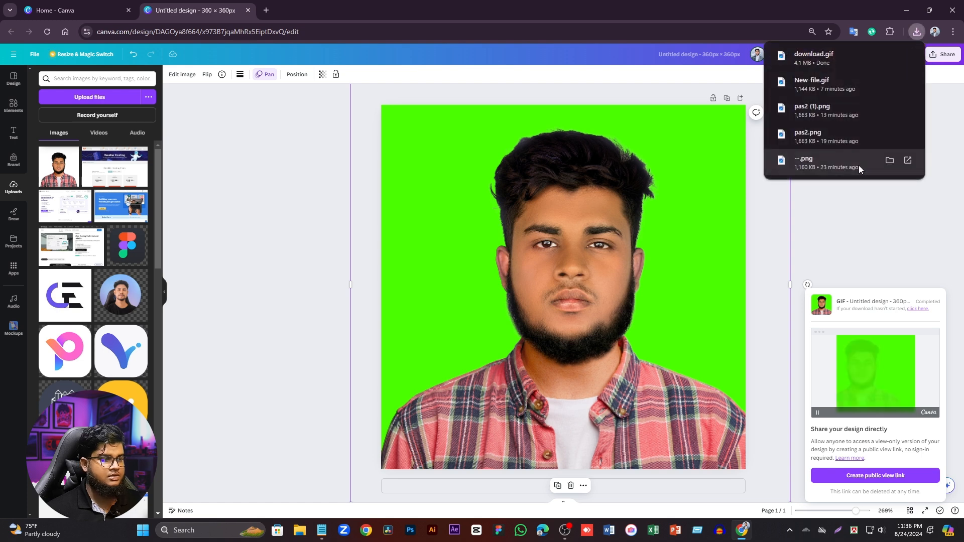
Step: In a new browser tab, open the Google Account profile picture editor and choose to change the picture from the computer
{"action": "left_click", "coordinate": [266, 10]}
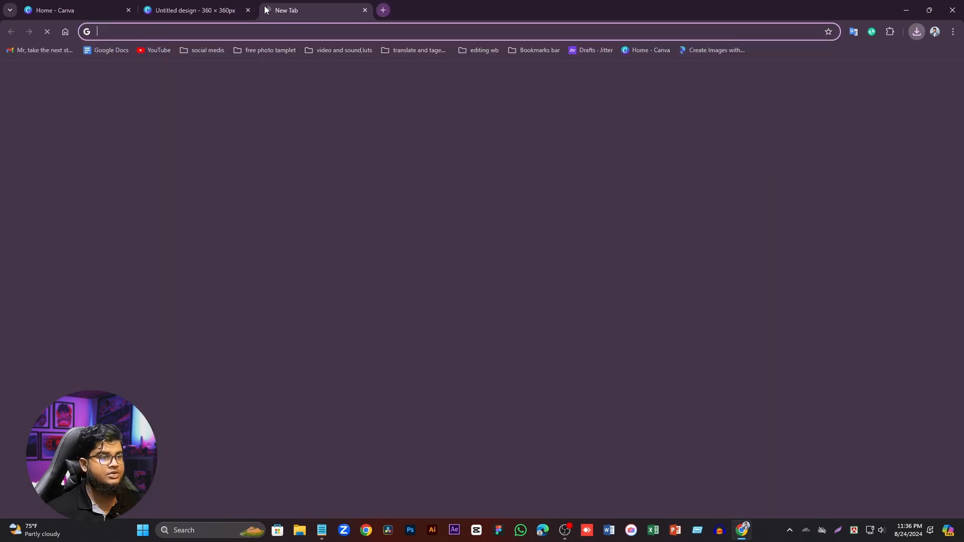
{"action": "left_click", "coordinate": [946, 77]}
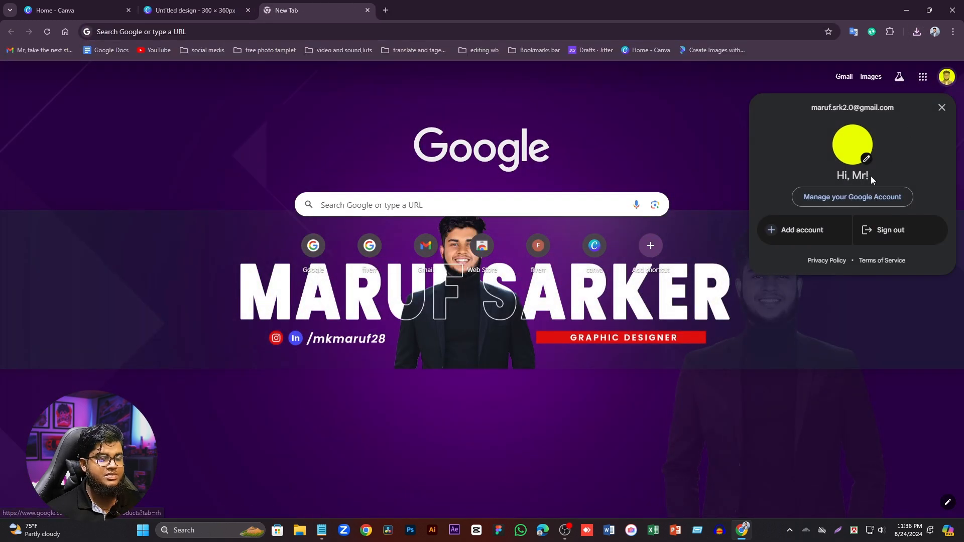
{"action": "left_click", "coordinate": [866, 159]}
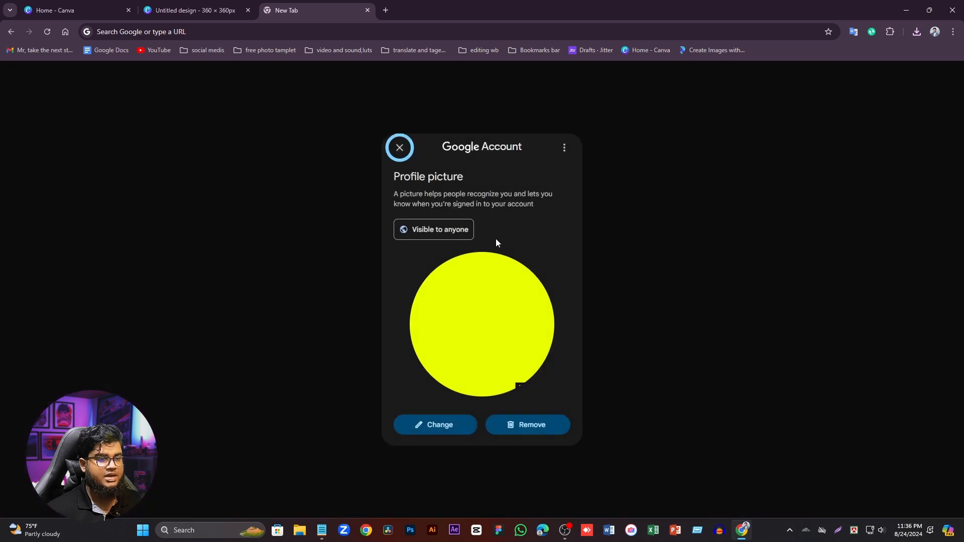
{"action": "left_click", "coordinate": [449, 427]}
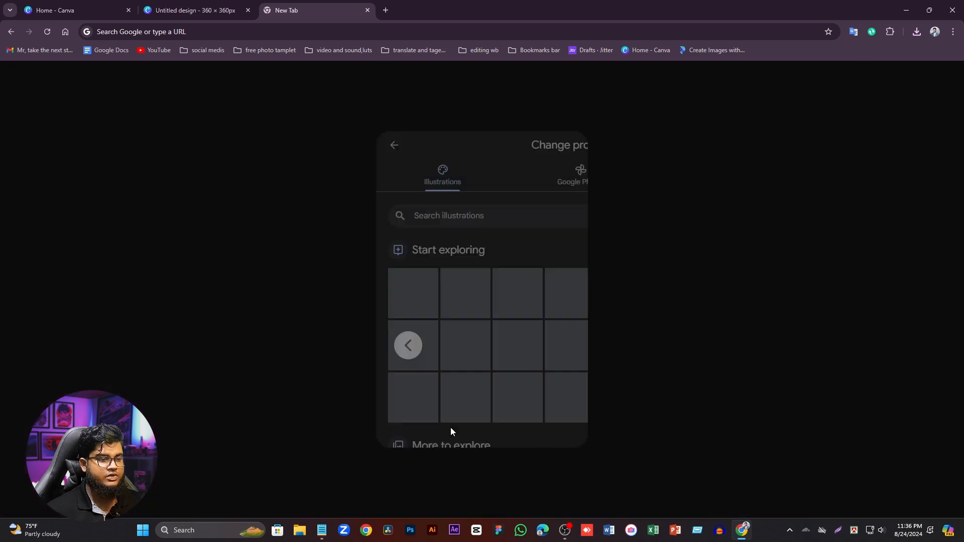
{"action": "left_click", "coordinate": [616, 125]}
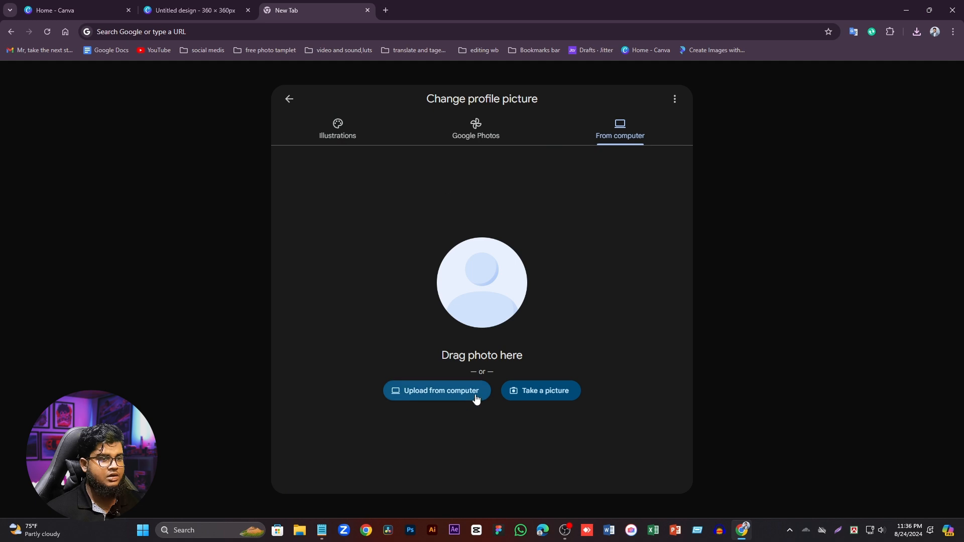
Step: Upload the download GIF from the Downloads folder as the new profile picture
{"action": "left_click", "coordinate": [453, 396]}
{"action": "left_click", "coordinate": [439, 254]}
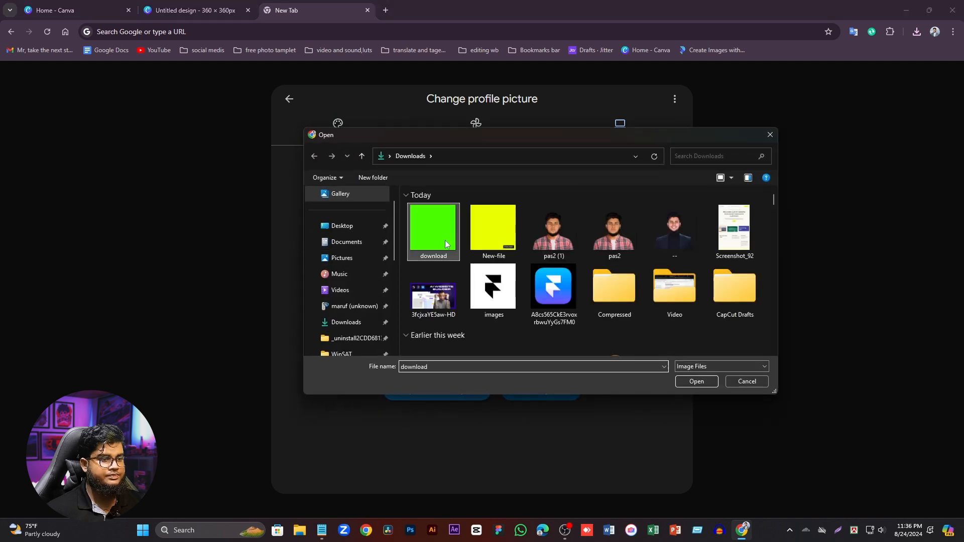
{"action": "left_click", "coordinate": [696, 383]}
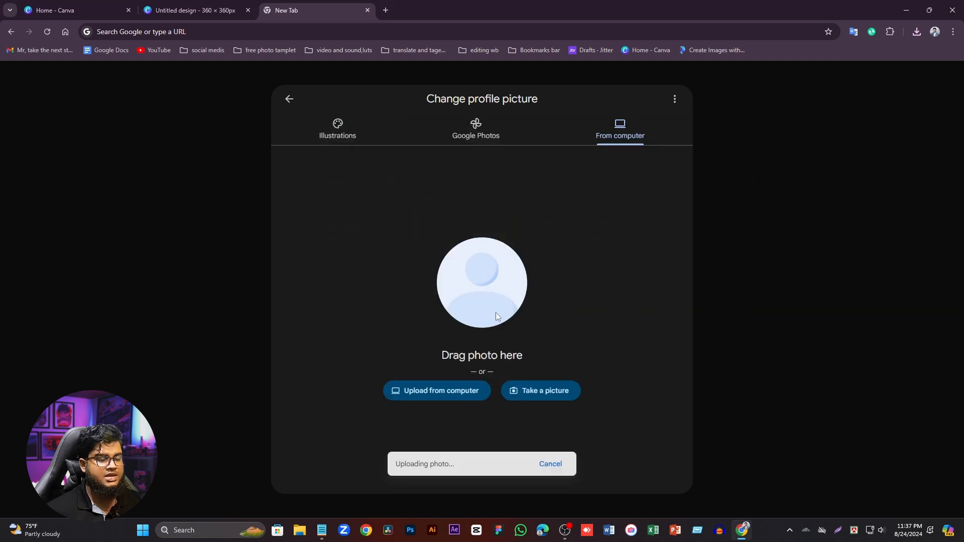